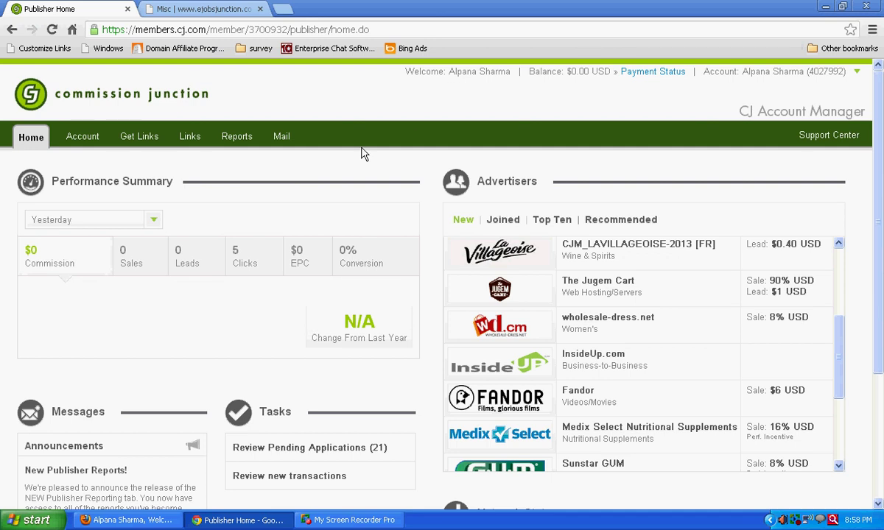
- Switch the Advertisers list to Joined and scroll down to MyPC Backup
click(500, 222)
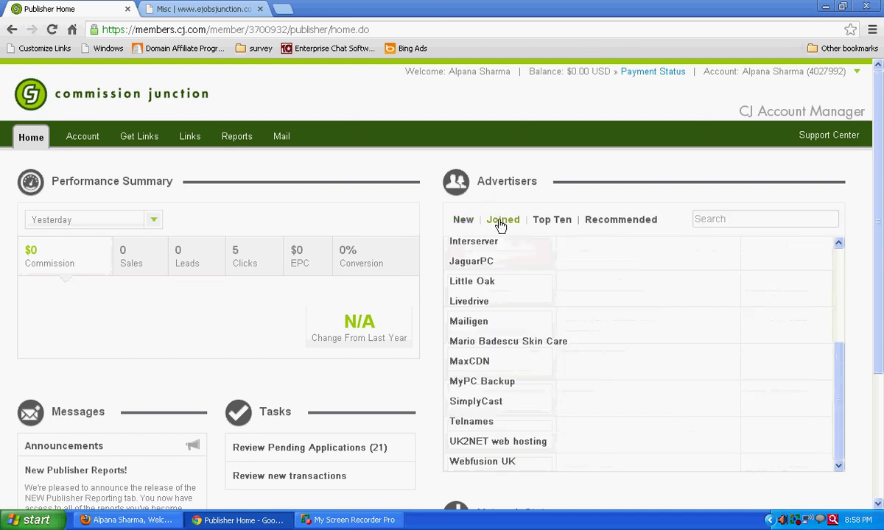
click(835, 270)
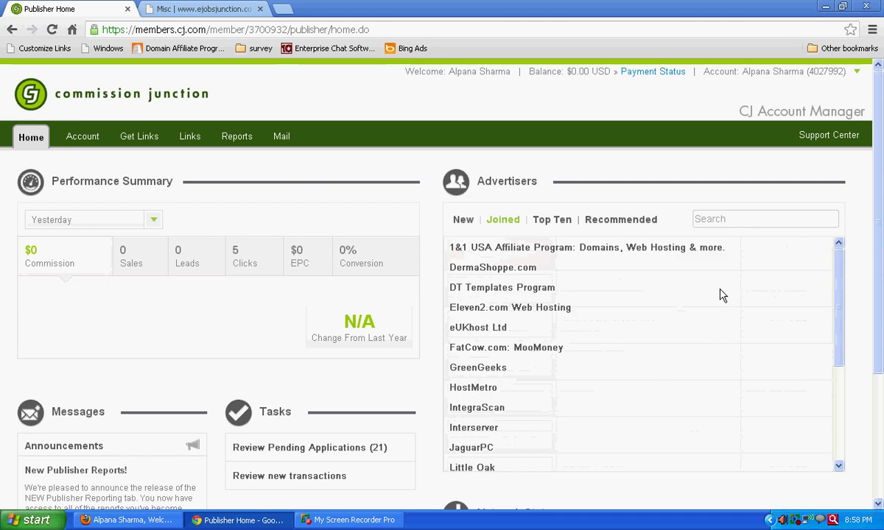
scroll(508, 337, down, 2)
scroll(508, 337, down, 3)
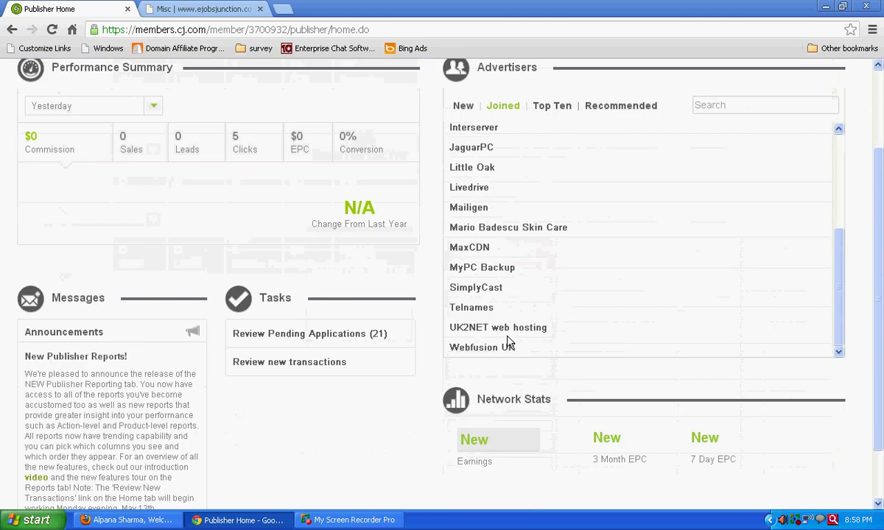
scroll(508, 338, up, 2)
scroll(509, 339, up, 3)
scroll(501, 296, up, 1)
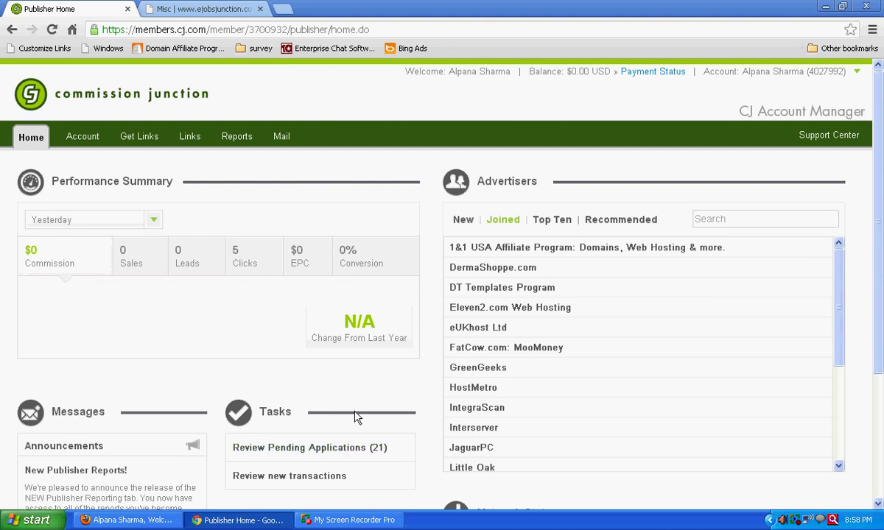
scroll(366, 365, down, 1)
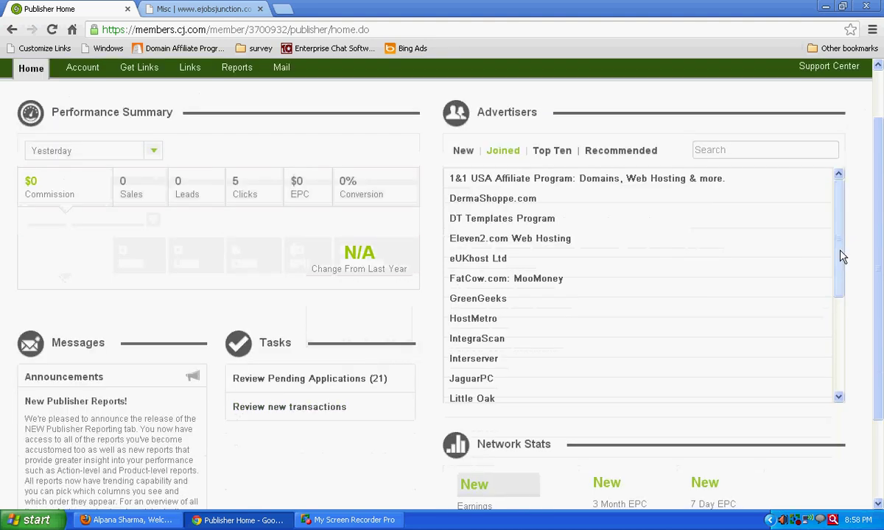
drag(840, 256, 842, 331)
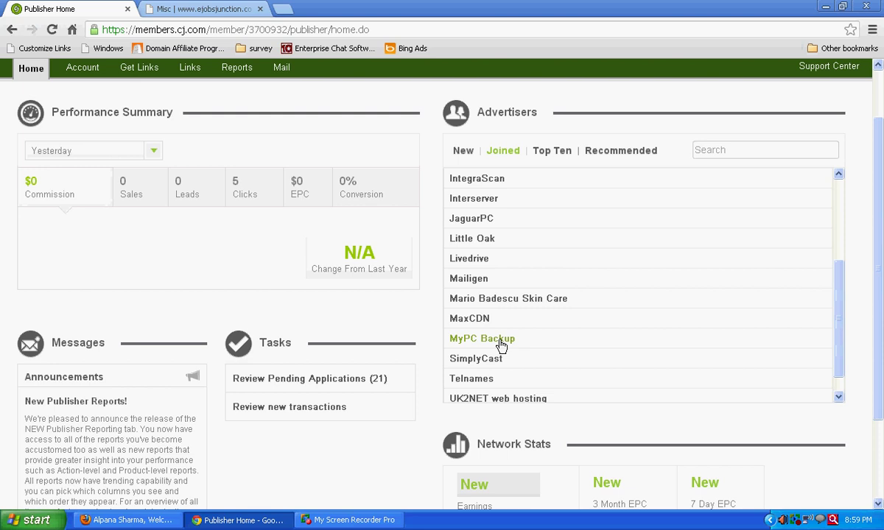
- Open MyPC Backup's Advertiser Detail popup from the Joined list
click(500, 340)
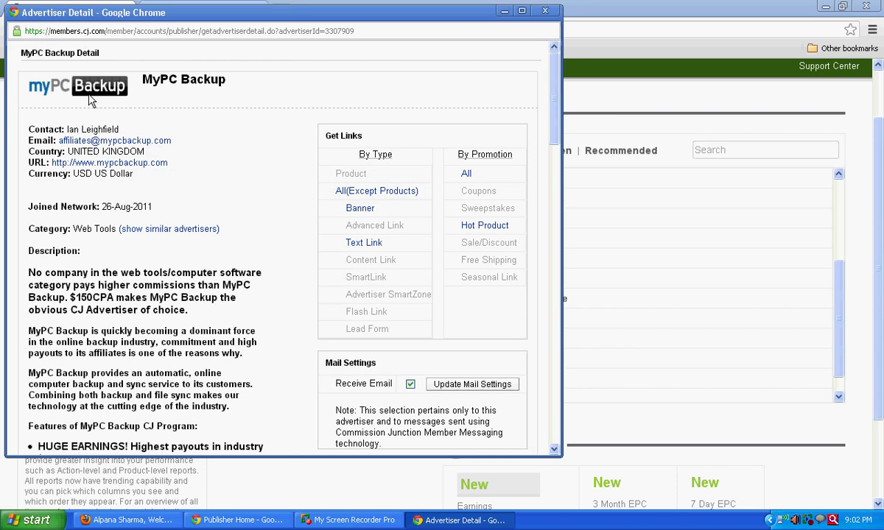
- Visit mypcbackup.com in a new tab, then return to the Publisher Home tab
click(85, 163)
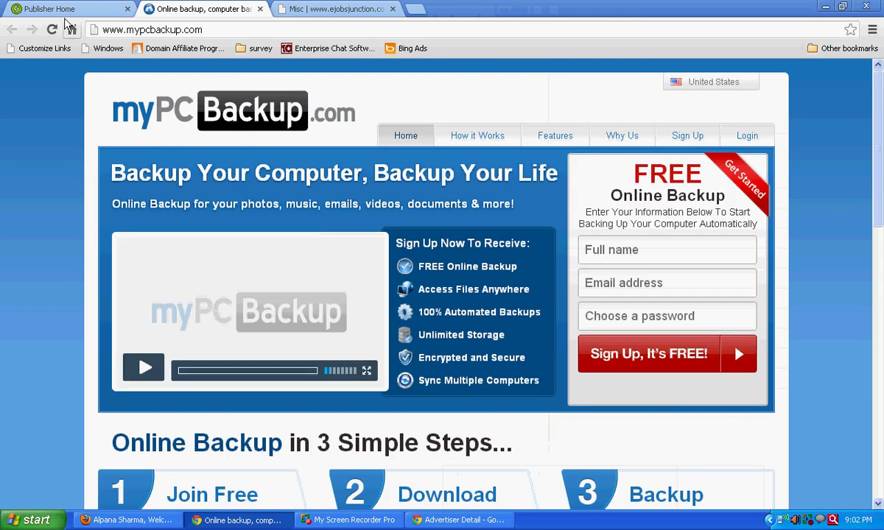
scroll(366, 250, down, 3)
scroll(366, 250, down, 1)
scroll(366, 250, up, 4)
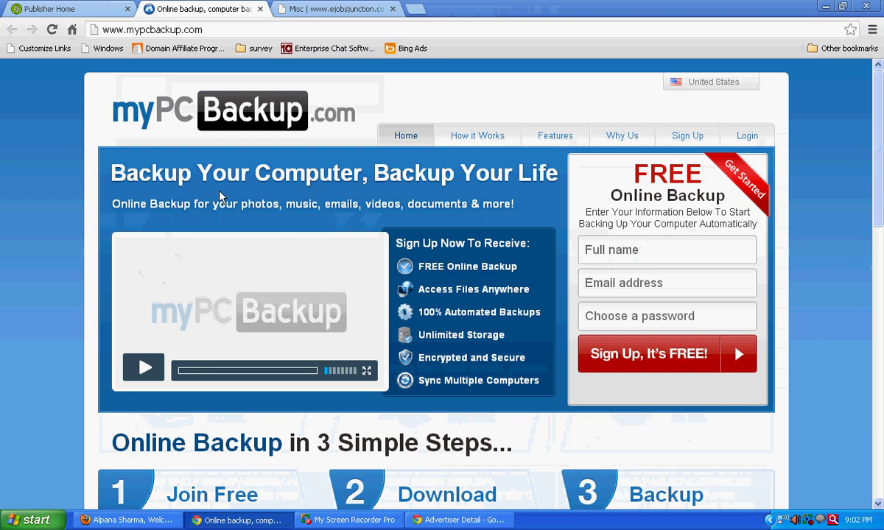
click(75, 15)
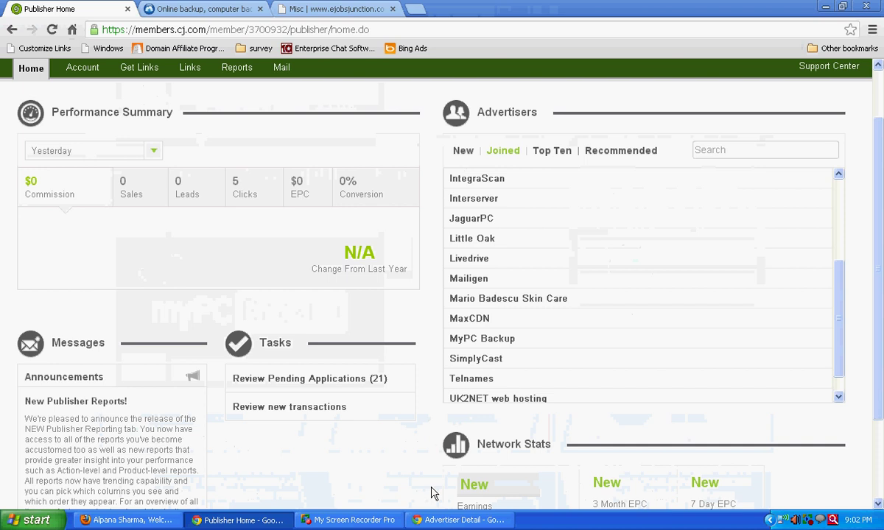
- Bring back MyPC Backup's detail window and review its 150.00 USD sale commission
click(455, 520)
scroll(212, 269, down, 2)
scroll(212, 269, down, 1)
scroll(211, 269, down, 3)
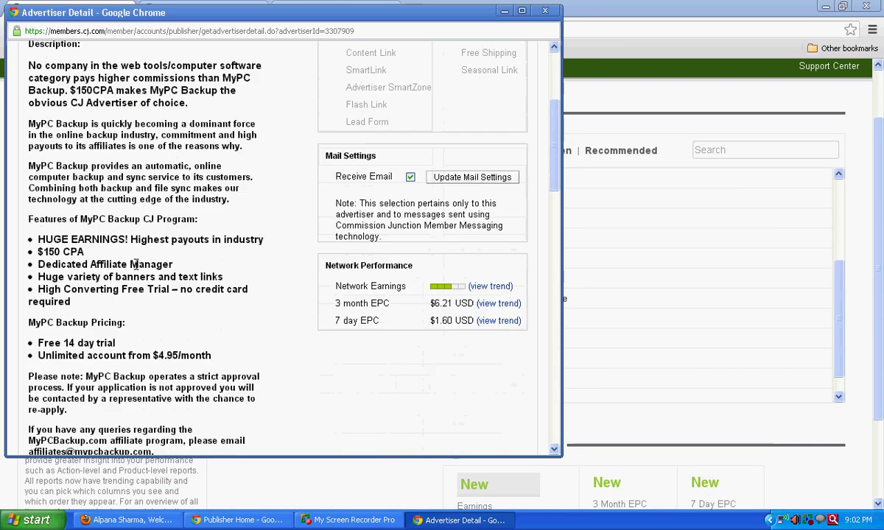
scroll(137, 274, down, 3)
scroll(137, 274, down, 3)
scroll(133, 258, down, 2)
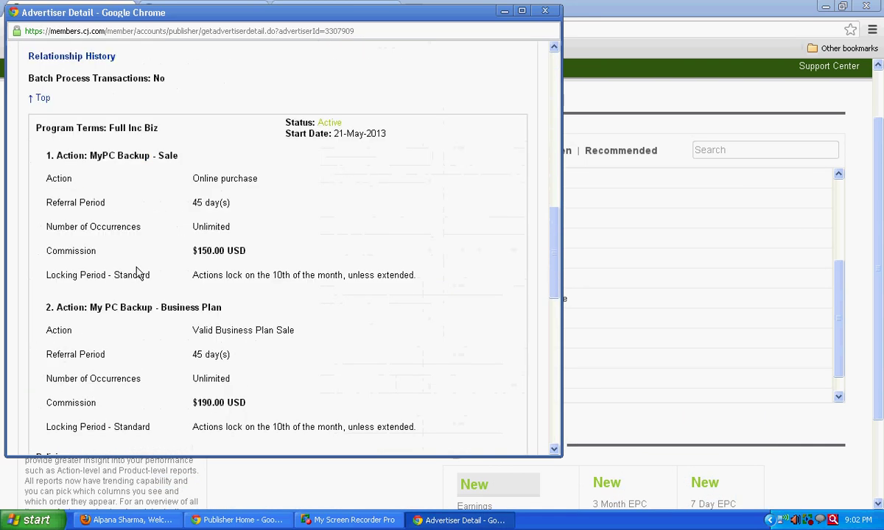
drag(198, 250, 245, 251)
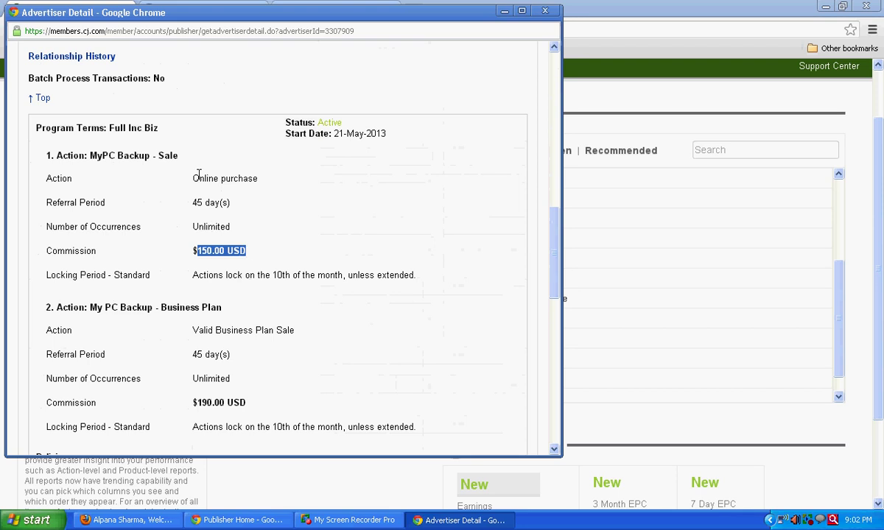
drag(198, 176, 256, 178)
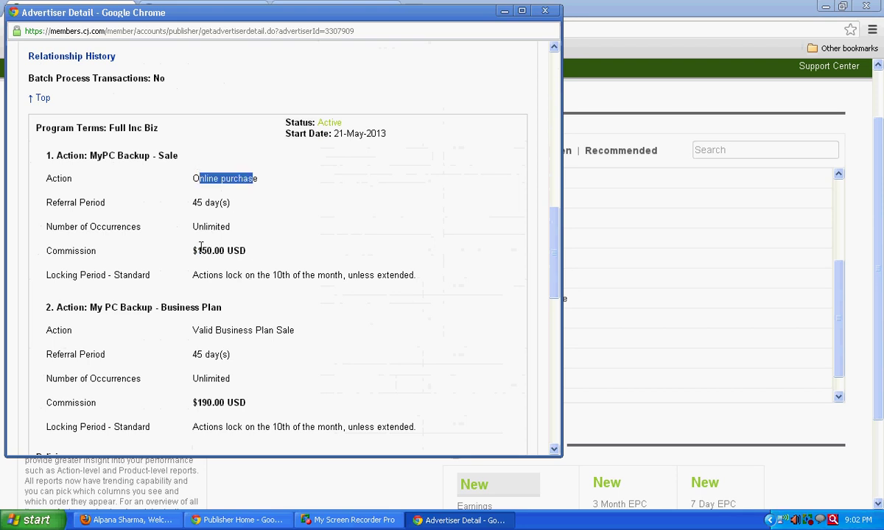
drag(198, 250, 240, 250)
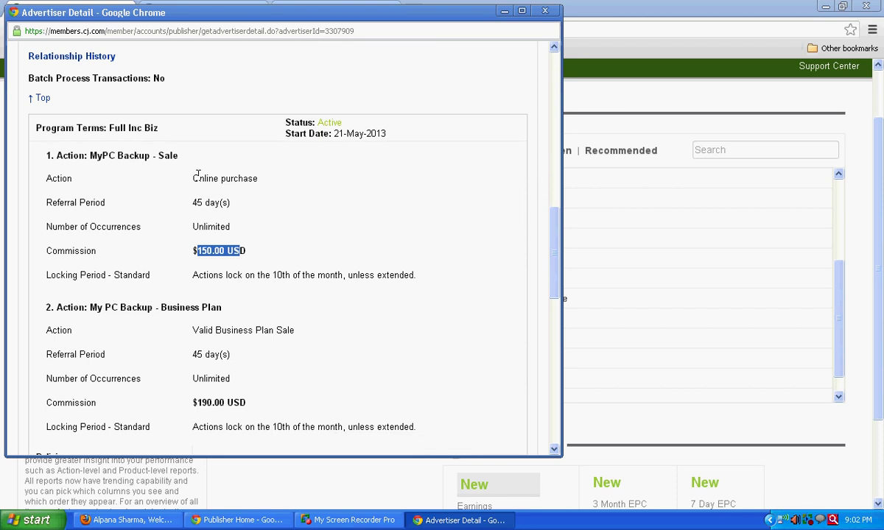
- Review the 190.00 USD business plan commission and the Policies section
scroll(197, 174, down, 2)
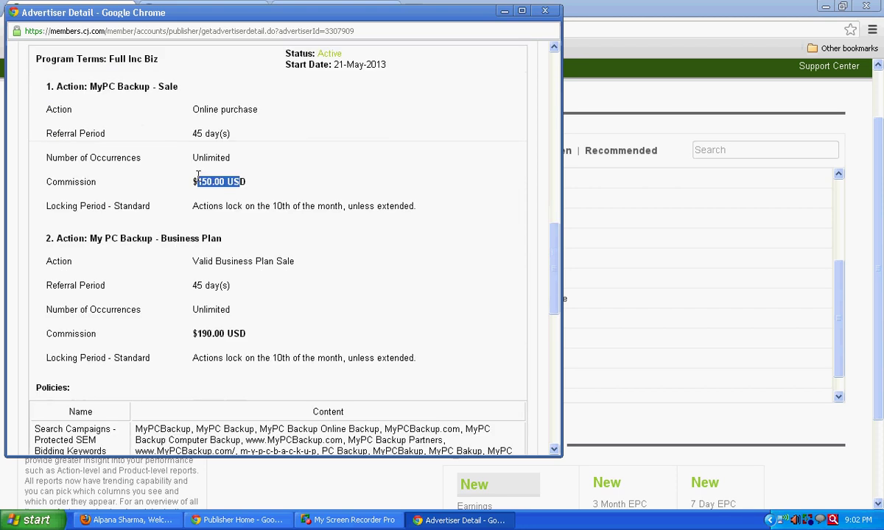
click(196, 336)
drag(197, 335, 252, 335)
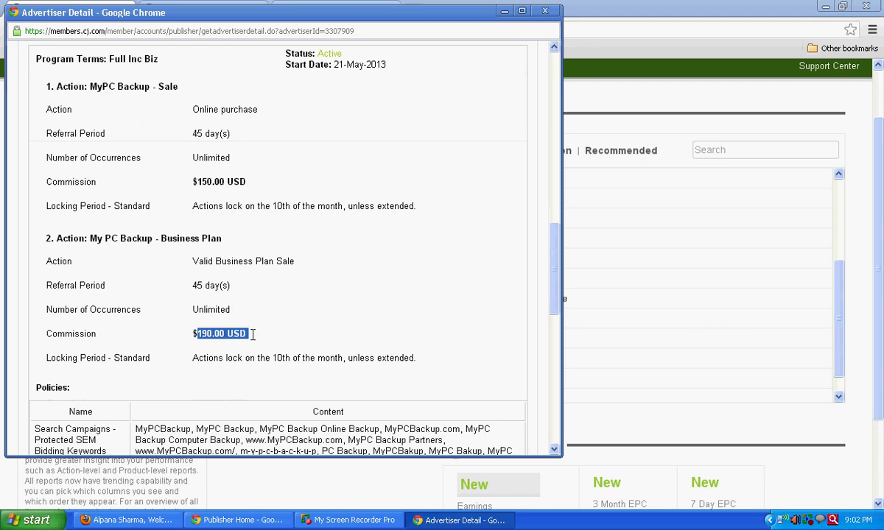
click(222, 335)
scroll(222, 335, down, 1)
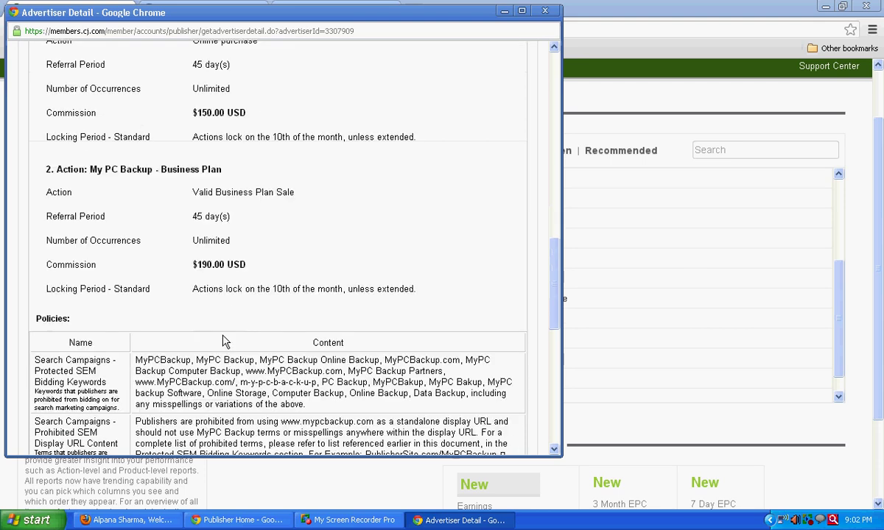
scroll(225, 339, down, 1)
scroll(147, 295, down, 1)
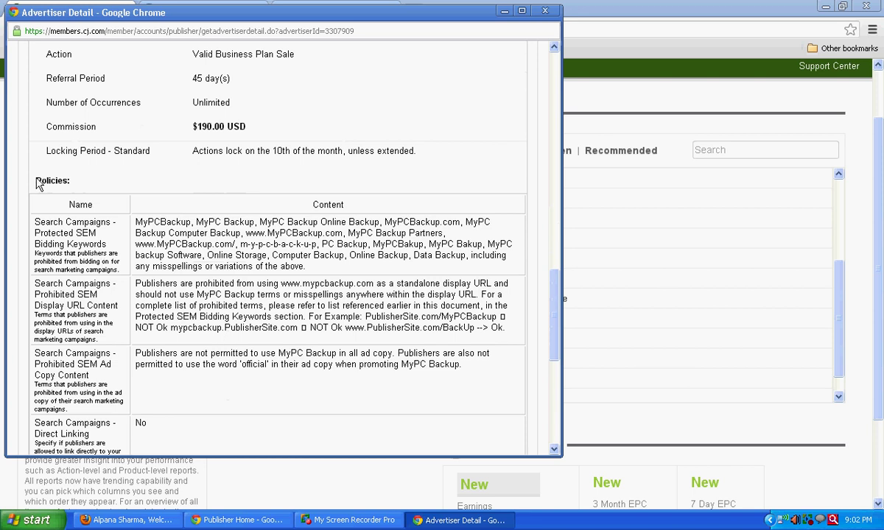
drag(41, 181, 62, 181)
scroll(300, 282, up, 8)
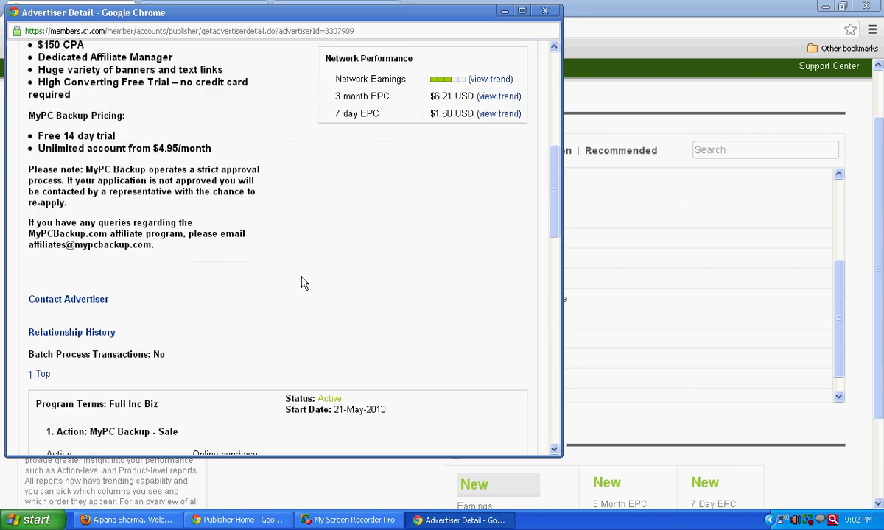
scroll(300, 282, up, 3)
scroll(301, 282, up, 1)
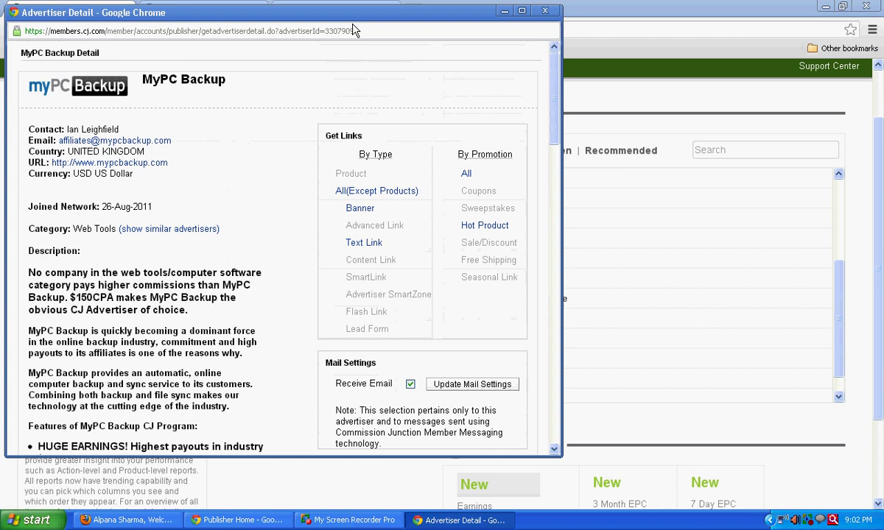
drag(341, 24, 413, 28)
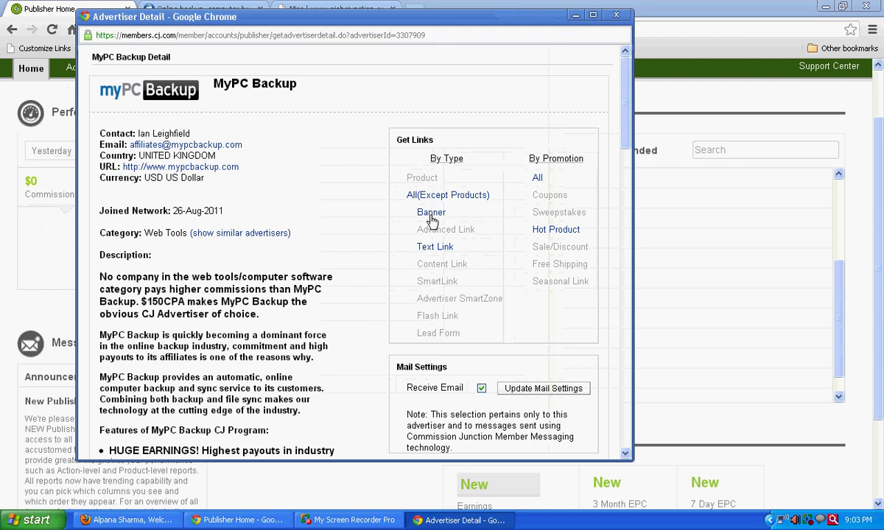
- List MyPC Backup's 23 banner links full screen and scroll through them
click(431, 213)
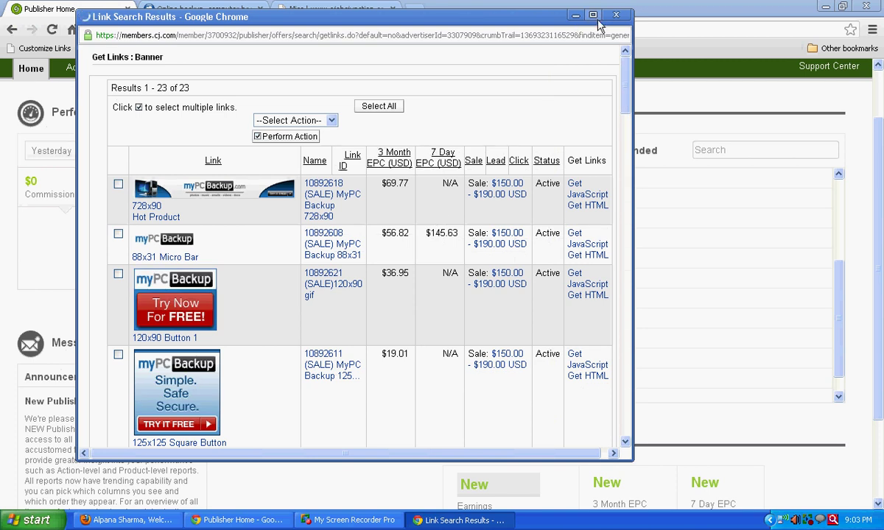
double_click(553, 13)
scroll(151, 206, down, 3)
scroll(151, 206, down, 2)
scroll(151, 240, down, 4)
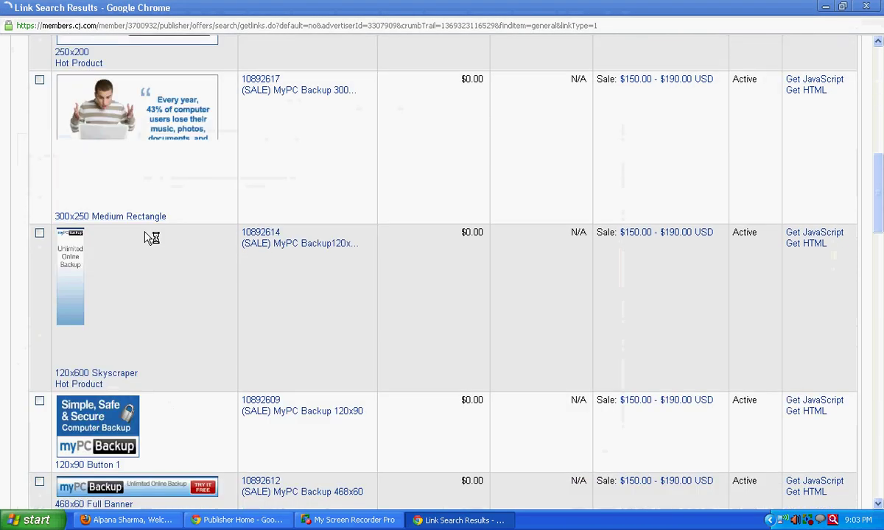
scroll(151, 239, down, 4)
scroll(147, 237, down, 4)
scroll(145, 236, down, 3)
- Scroll back to the top of the banner results and shrink the window
scroll(143, 228, up, 1)
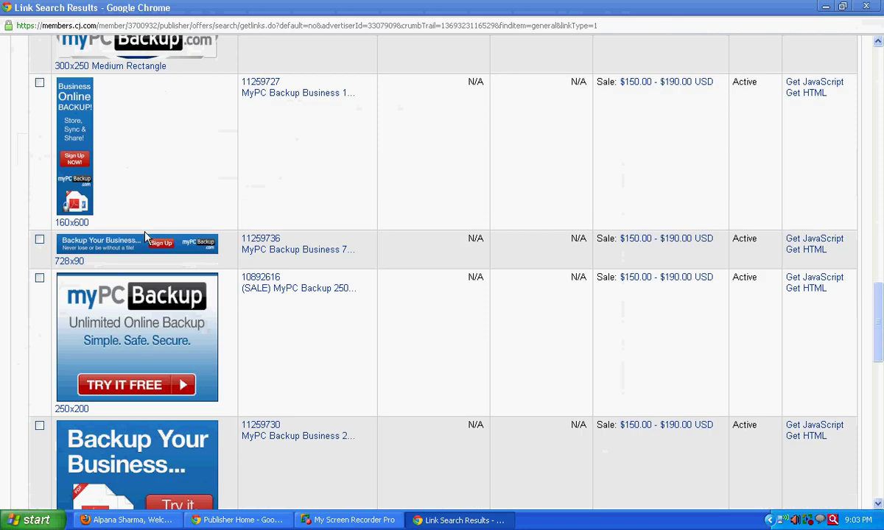
scroll(145, 236, up, 5)
scroll(146, 237, up, 5)
scroll(145, 237, up, 5)
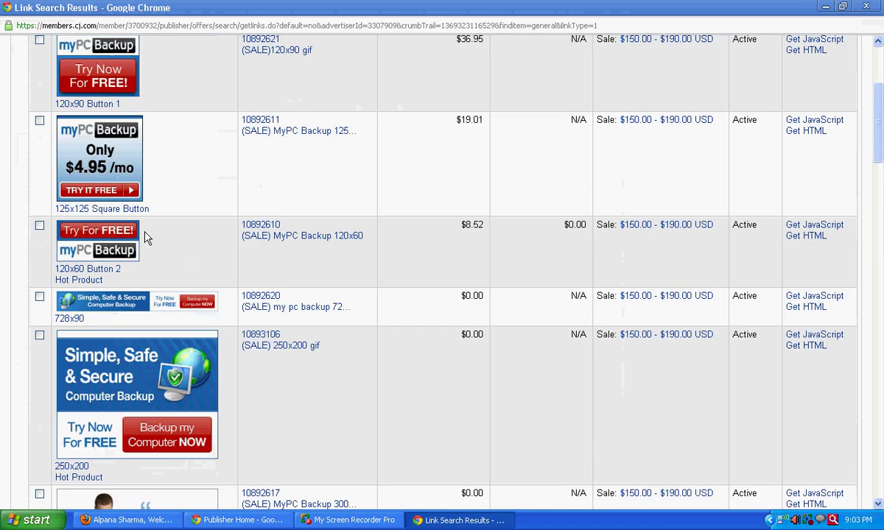
scroll(188, 236, up, 2)
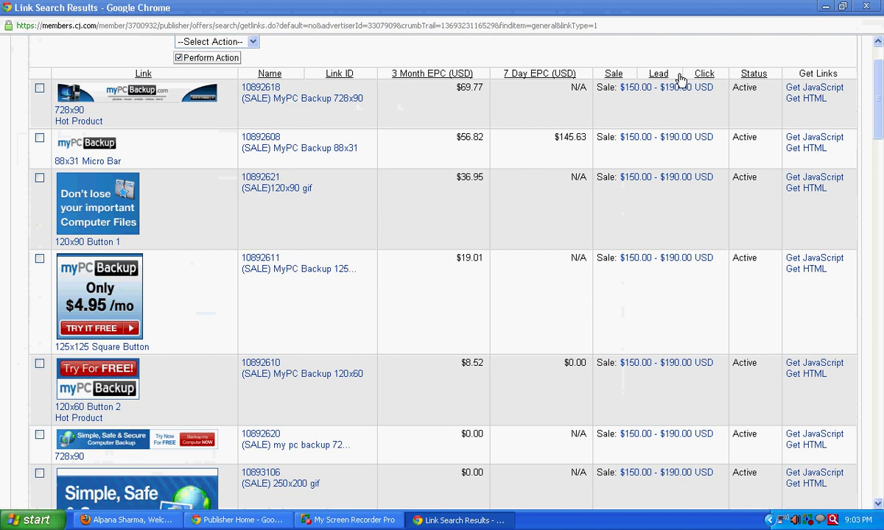
click(841, 6)
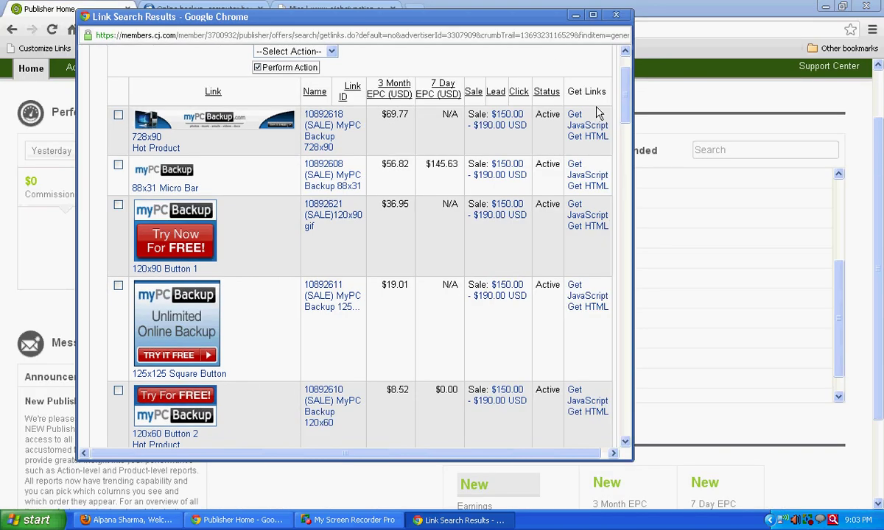
scroll(598, 112, up, 2)
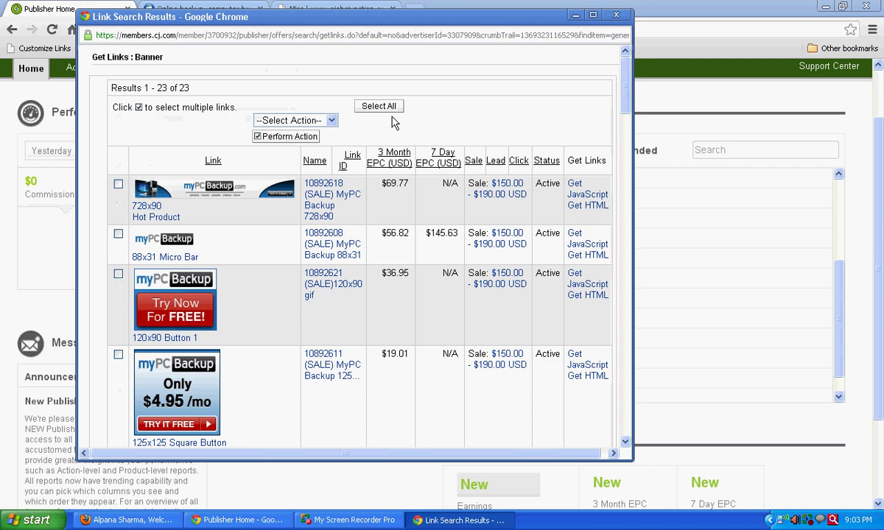
- Close the banner results and reopen MyPC Backup's advertiser details from Publisher Home
click(615, 14)
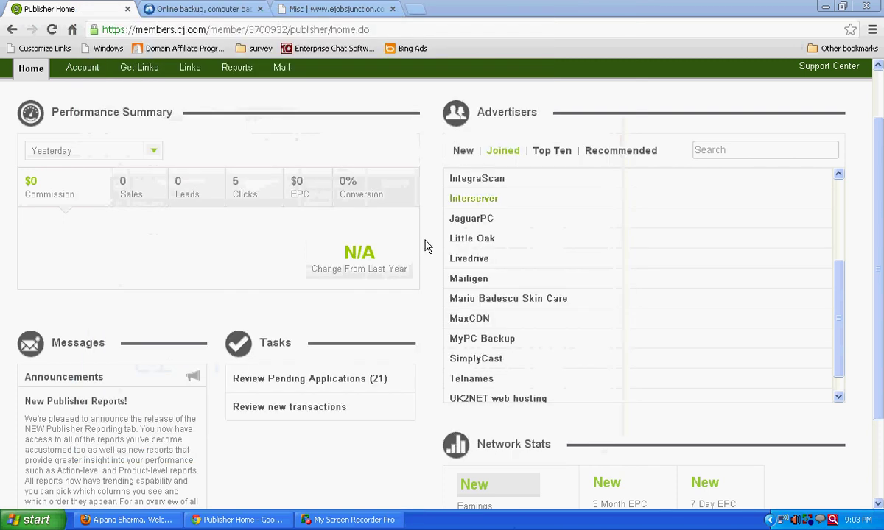
click(250, 522)
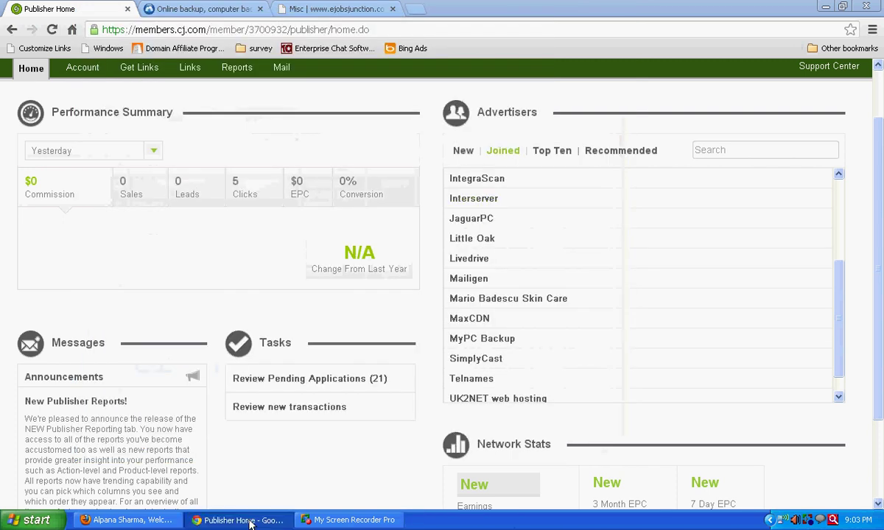
click(482, 338)
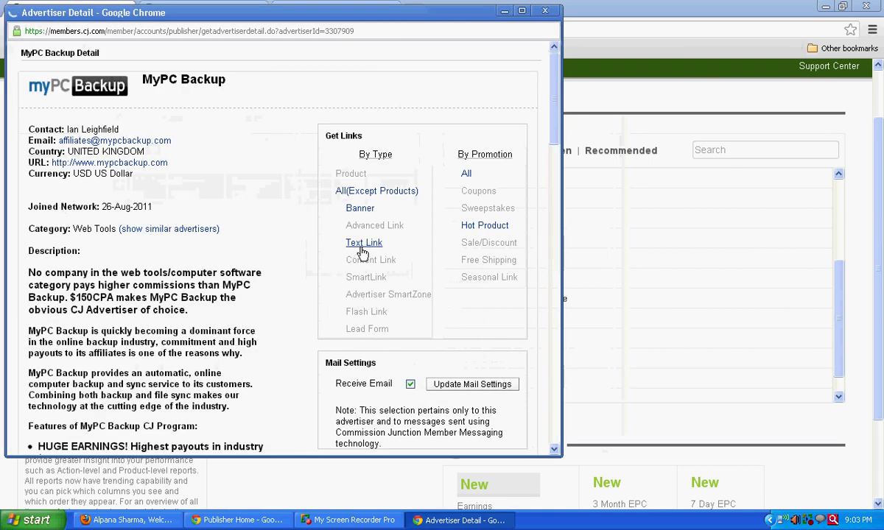
- Review MyPC Backup's 8 text links, then return to its advertiser details
click(363, 246)
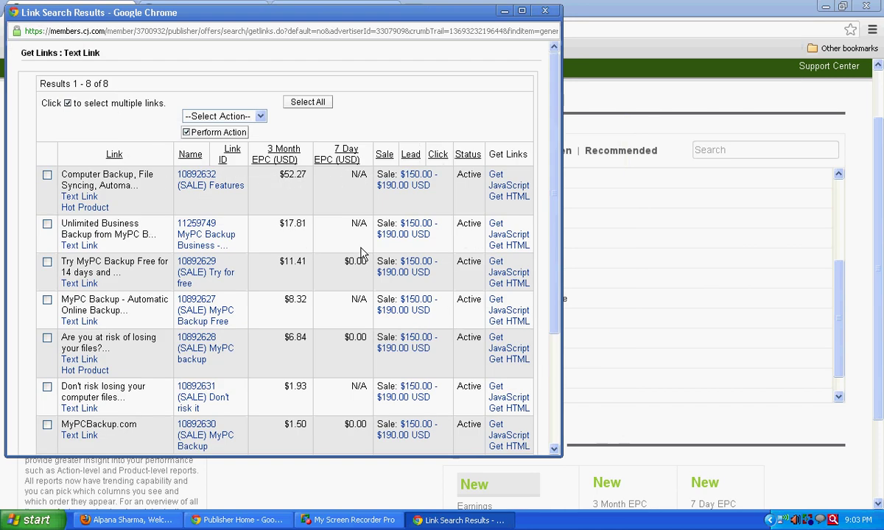
scroll(360, 253, down, 5)
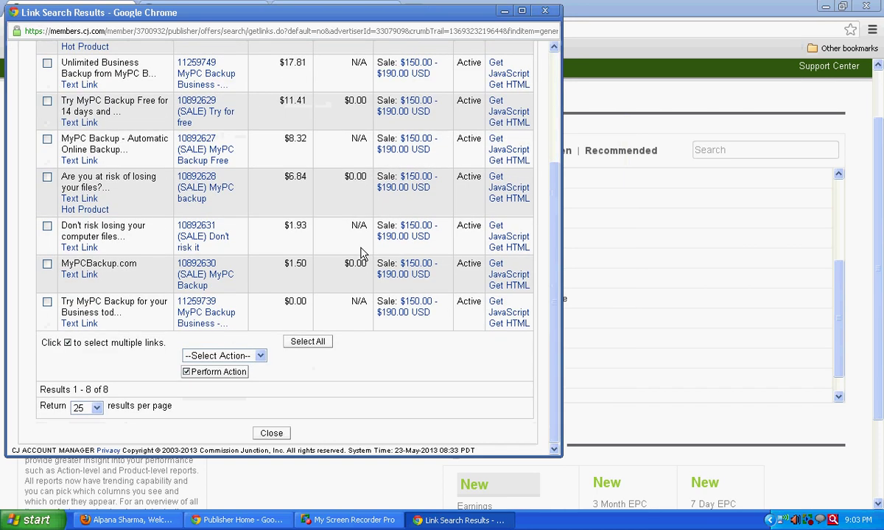
scroll(361, 253, up, 4)
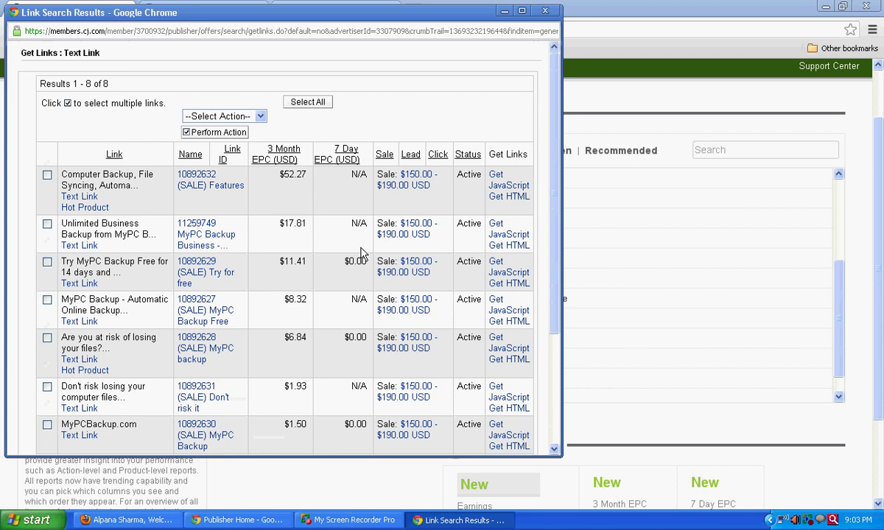
click(88, 360)
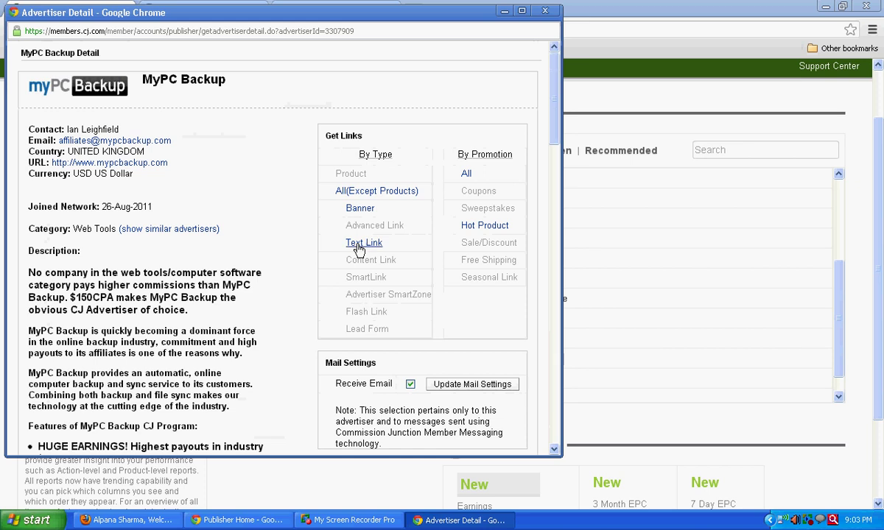
- List the banner links full screen and tick the 300x250 Medium Rectangle banner (10892617)
click(358, 209)
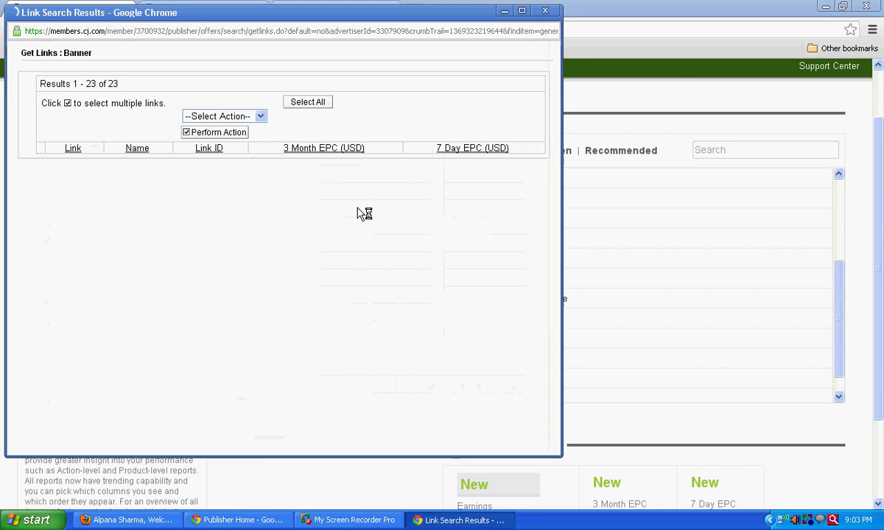
double_click(486, 9)
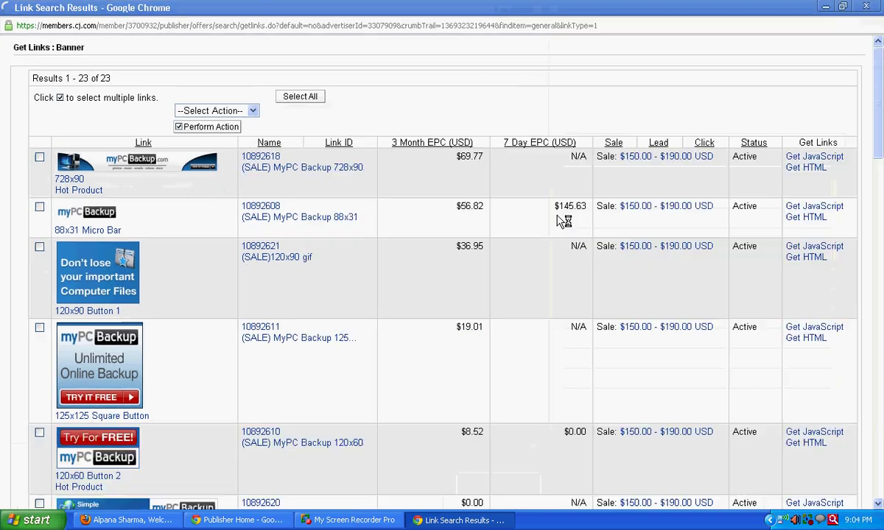
scroll(536, 240, down, 3)
scroll(536, 240, down, 2)
scroll(536, 240, down, 2)
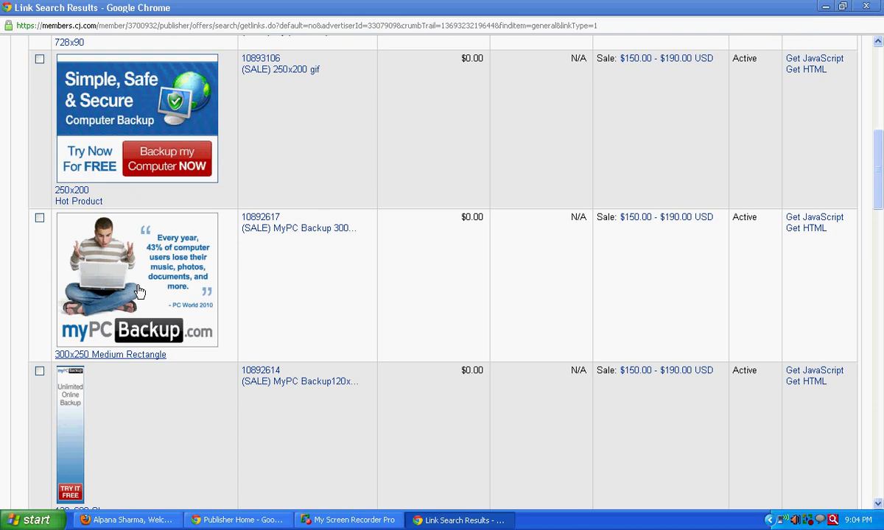
click(40, 220)
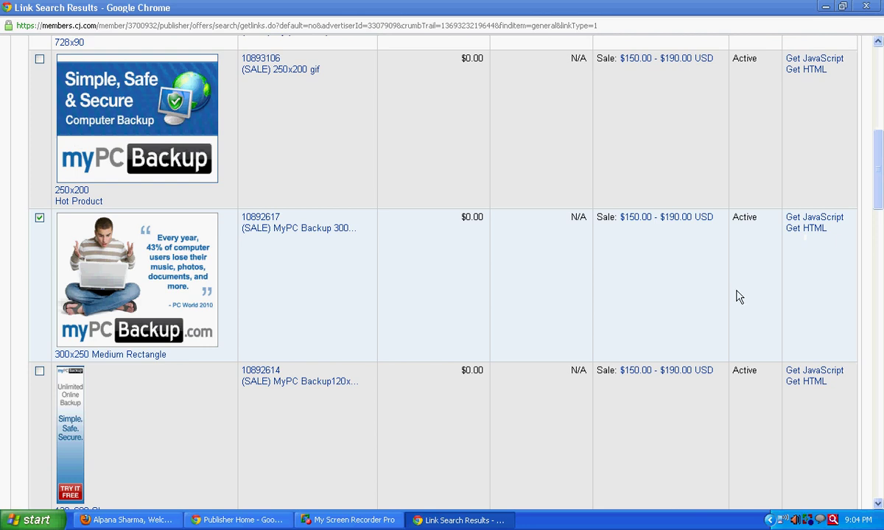
- Generate the HTML code for the 300x250 banner and select all of it
click(816, 233)
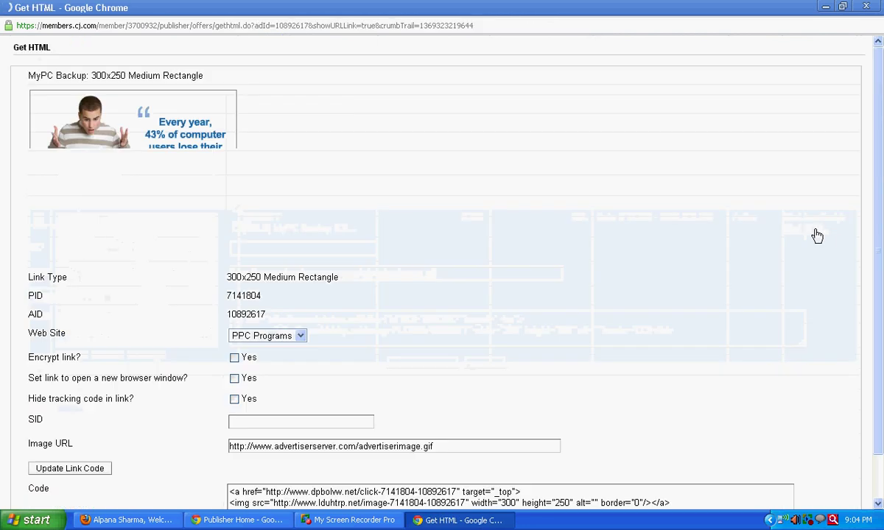
scroll(803, 241, down, 1)
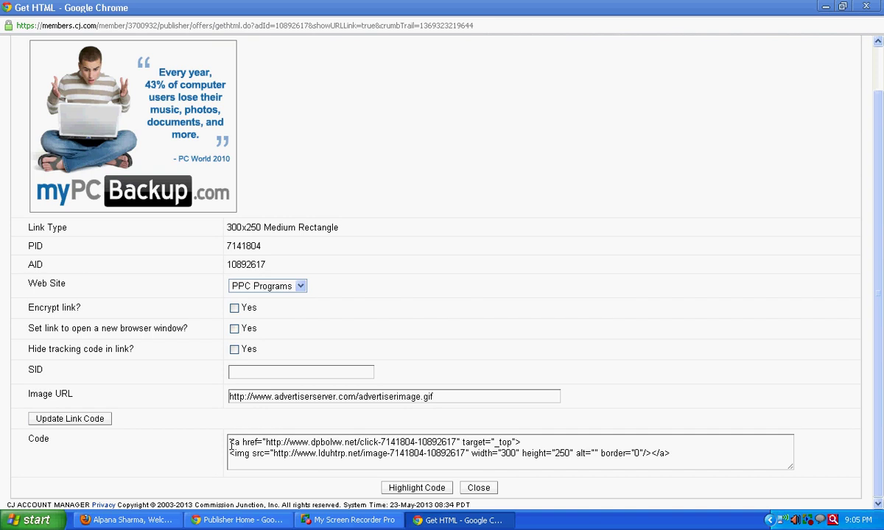
mouse_move(230, 442)
mouse_down()
mouse_move(294, 453)
mouse_move(711, 453)
mouse_up()
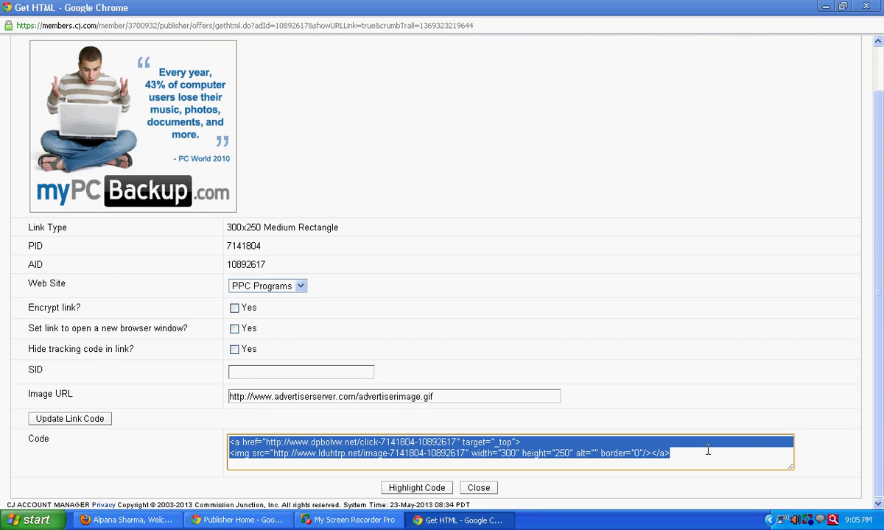
- Switch to the browser's ejobsjunction Misc tab showing the MyPC Backup sample banner
click(239, 524)
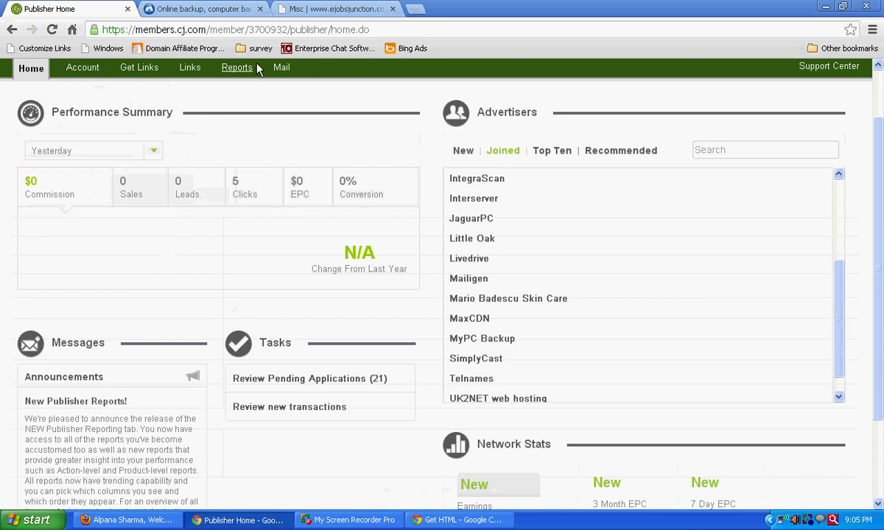
click(314, 7)
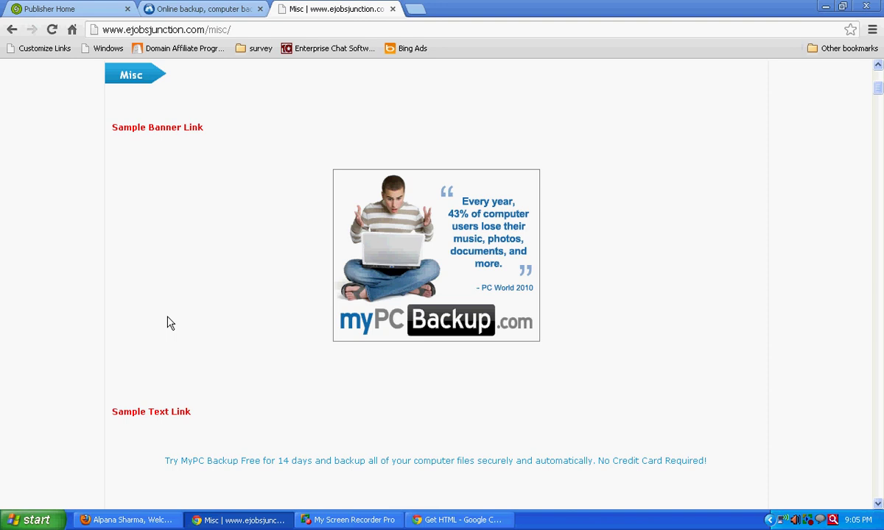
- Test the sample banner's link, which opens mypcbackup.com in a new tab
click(414, 258)
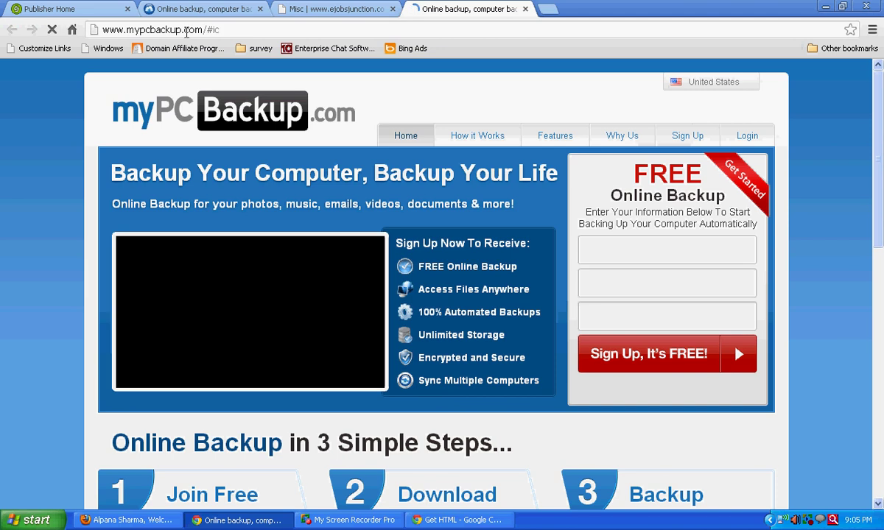
scroll(344, 227, down, 1)
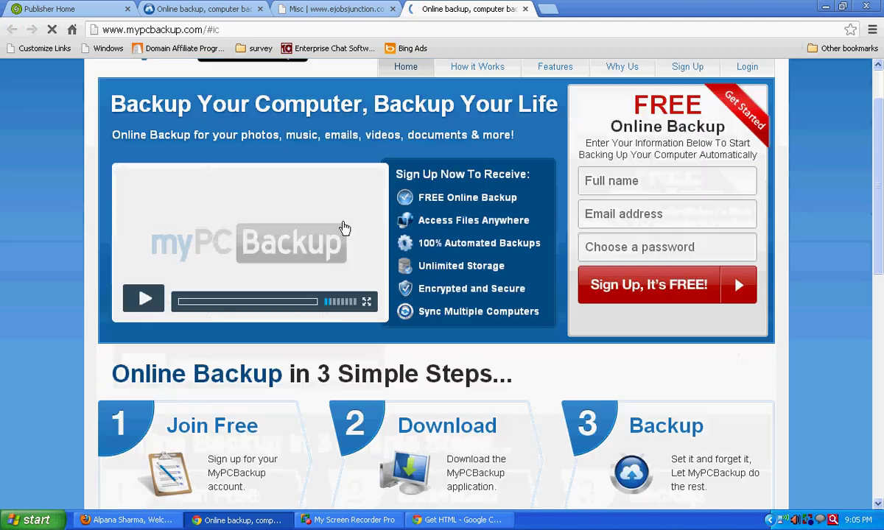
scroll(344, 227, down, 1)
scroll(344, 228, down, 1)
scroll(344, 227, up, 3)
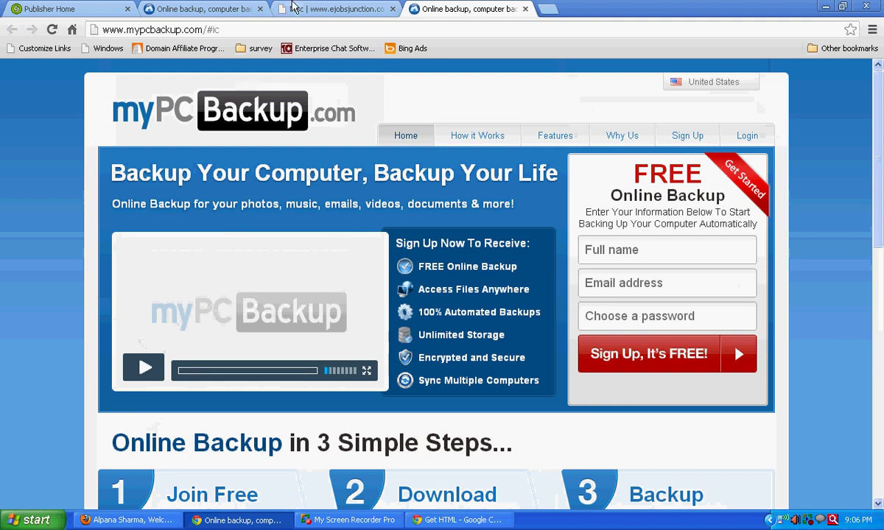
- Compare the mypcbackup.com and ejobsjunction Misc tabs, ending on the Misc page
click(309, 9)
click(463, 8)
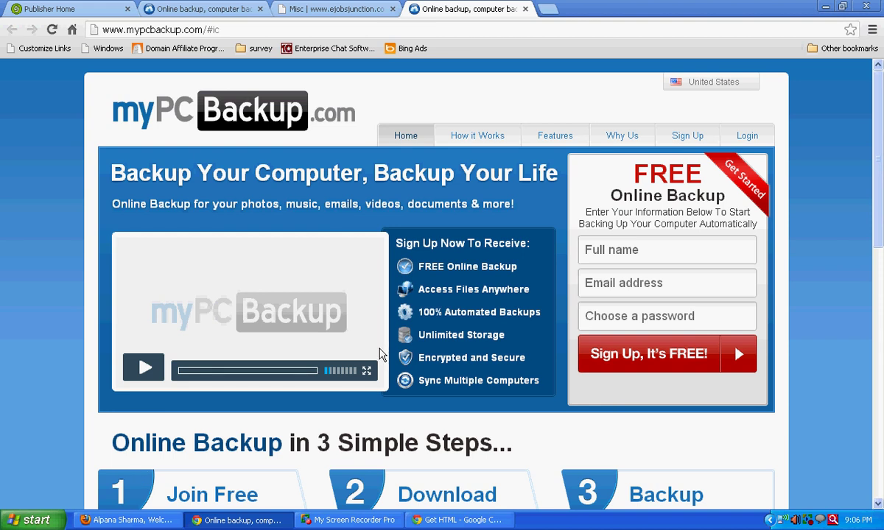
click(329, 10)
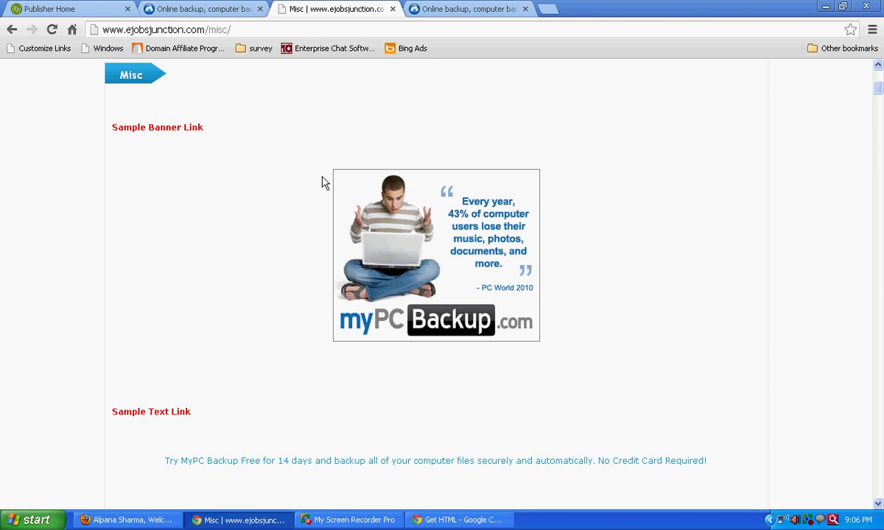
click(421, 10)
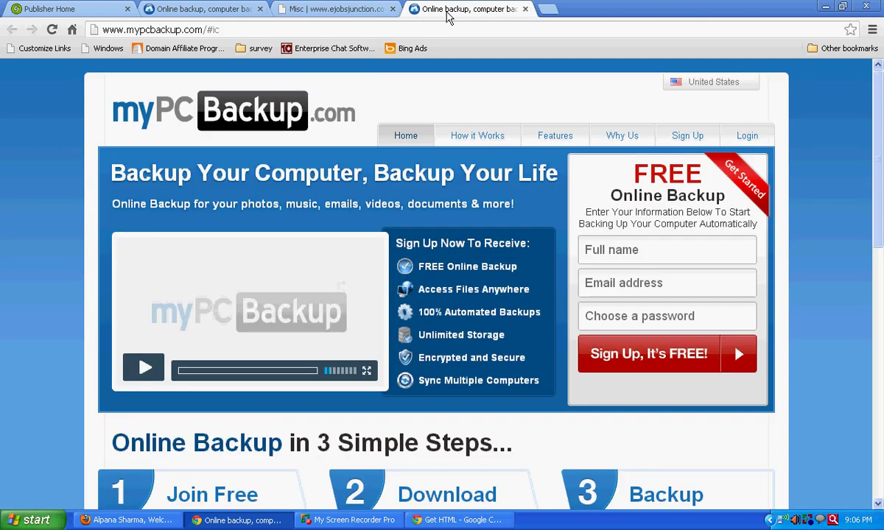
click(287, 9)
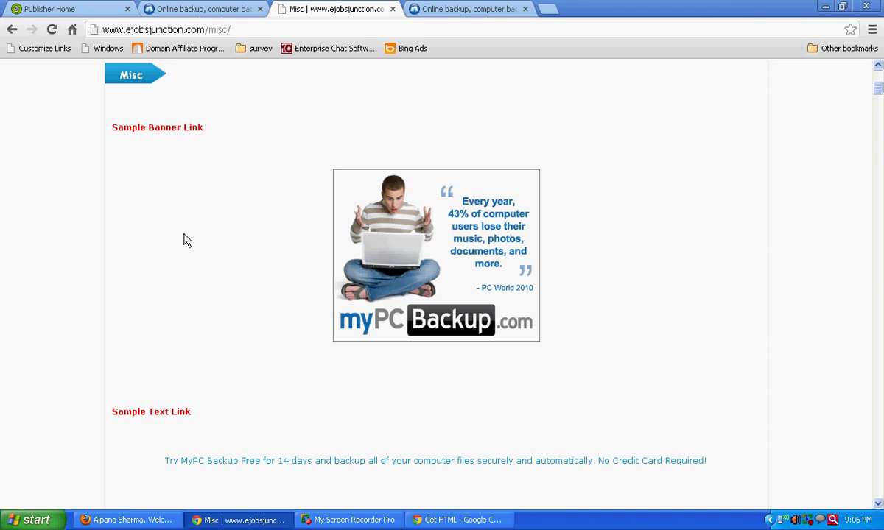
- Reselect the 300x250 MyPC Backup banner's link code, then glance at the Misc page and MyPC Backup tab
click(442, 523)
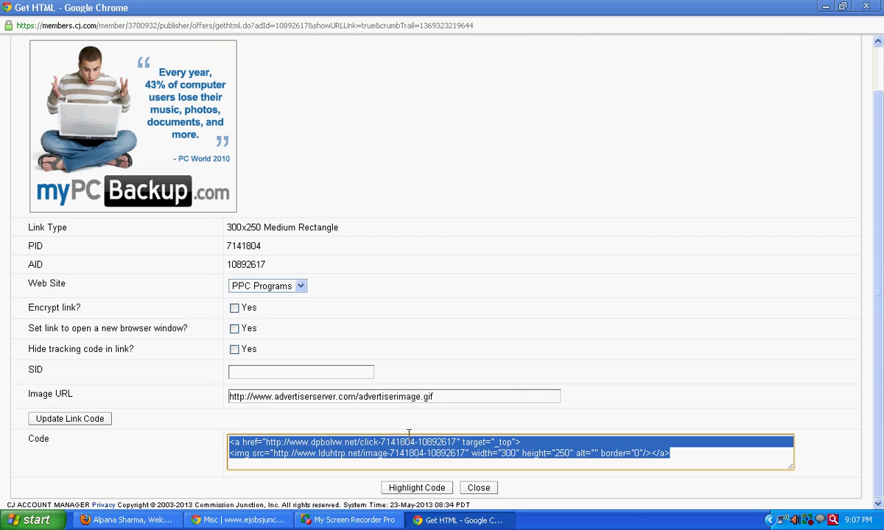
click(370, 446)
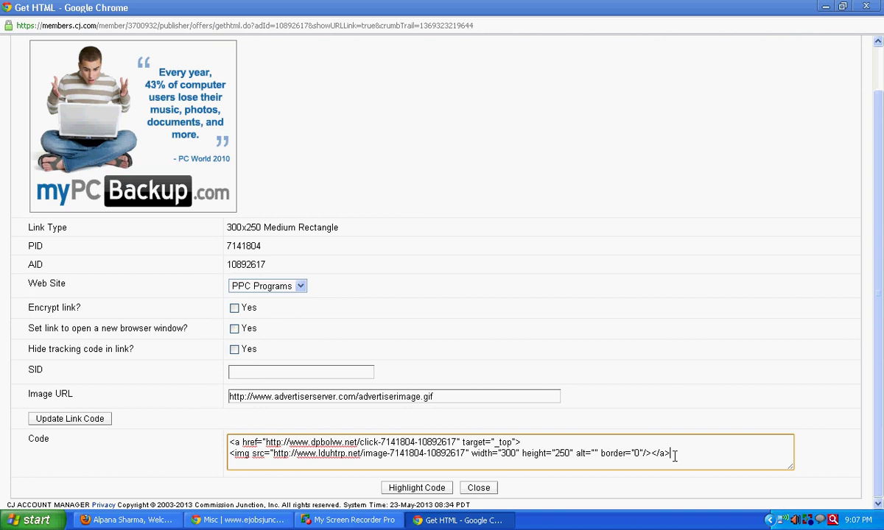
drag(674, 456, 230, 441)
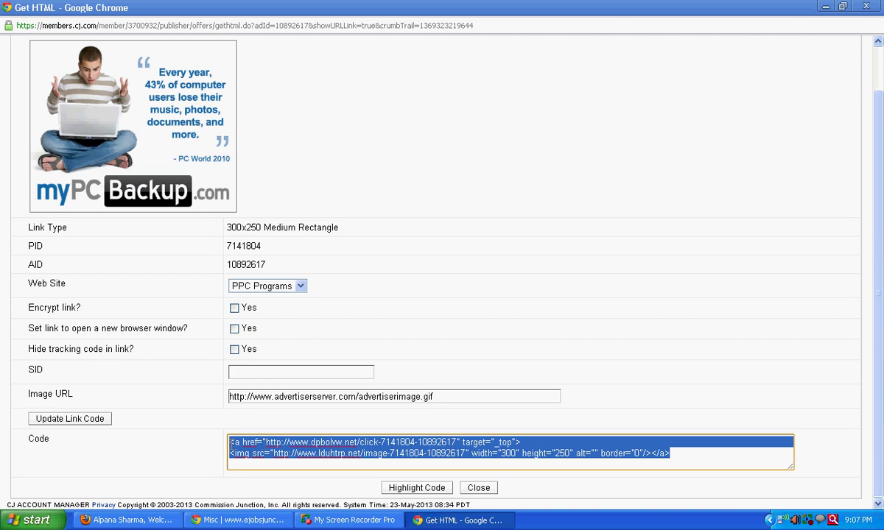
click(274, 522)
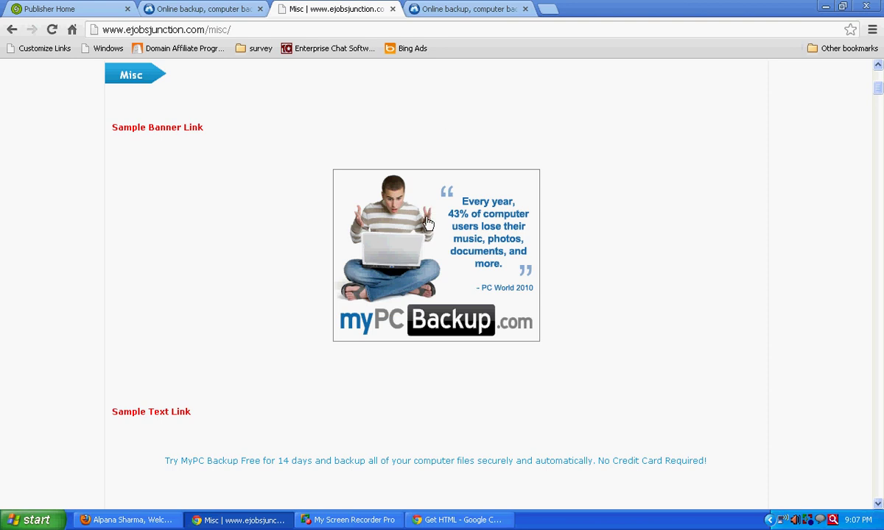
click(452, 11)
- Highlight and copy the full 300x250 banner link code, then bring up the ejobsjunction Misc page
click(456, 520)
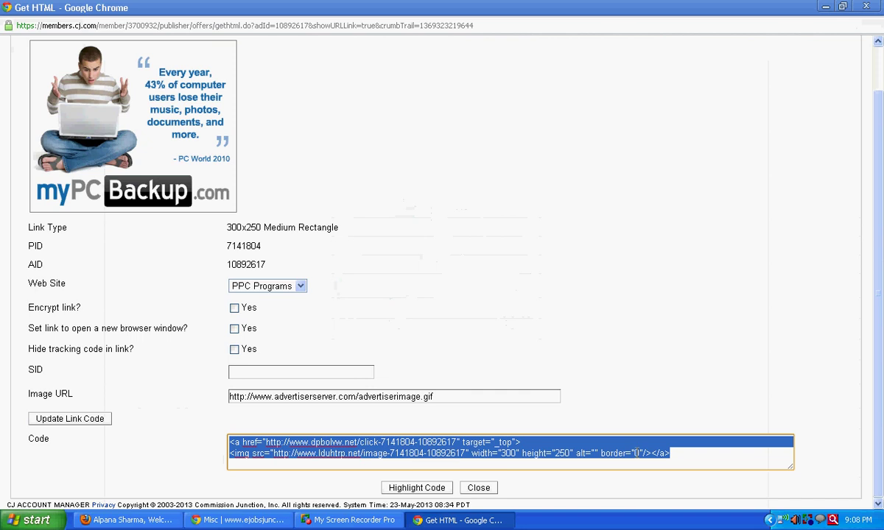
click(678, 453)
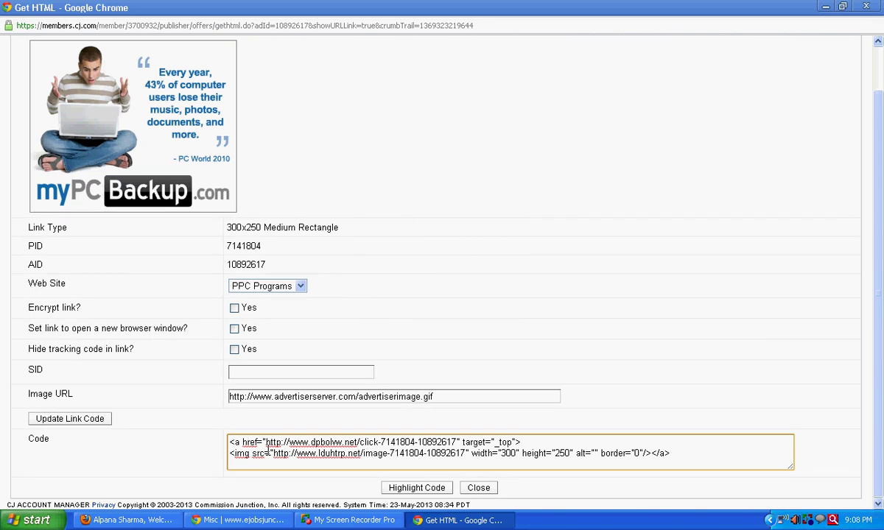
click(421, 489)
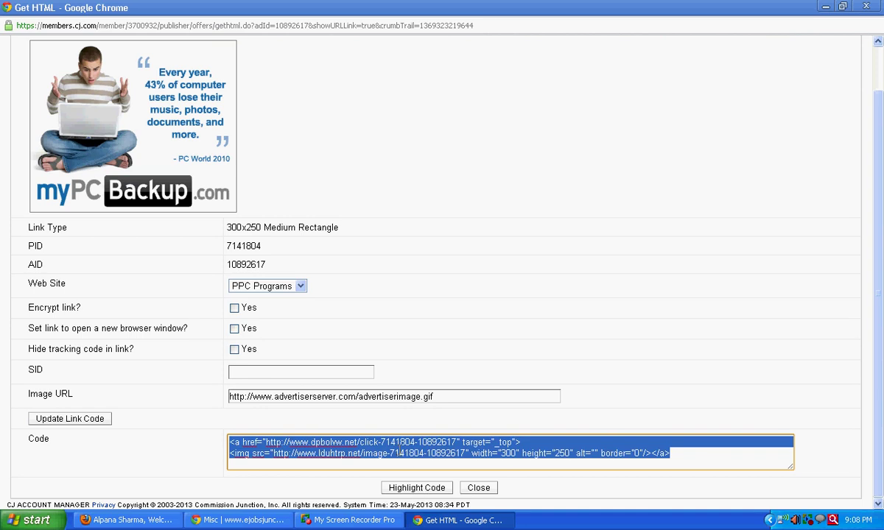
right_click(400, 451)
click(460, 257)
click(229, 520)
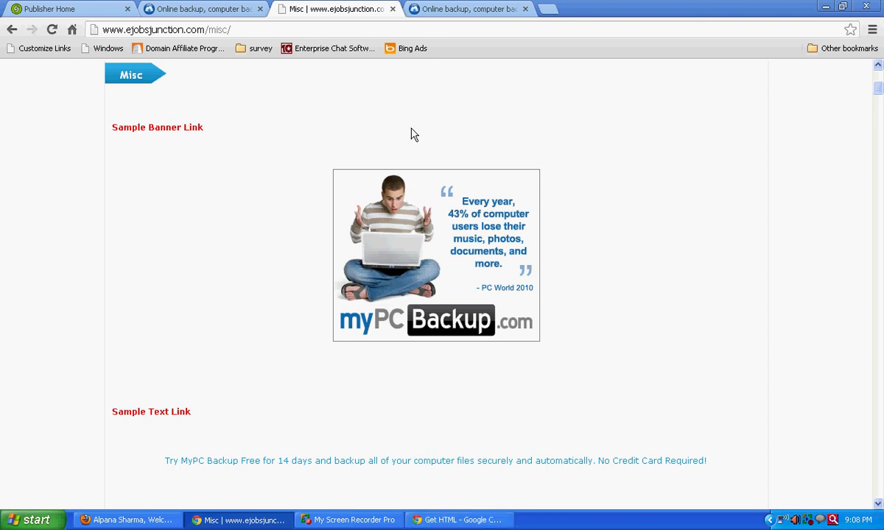
- Move through the Chrome tabs to CJ Publisher Home and scroll the Advertisers Joined list
click(482, 9)
click(339, 8)
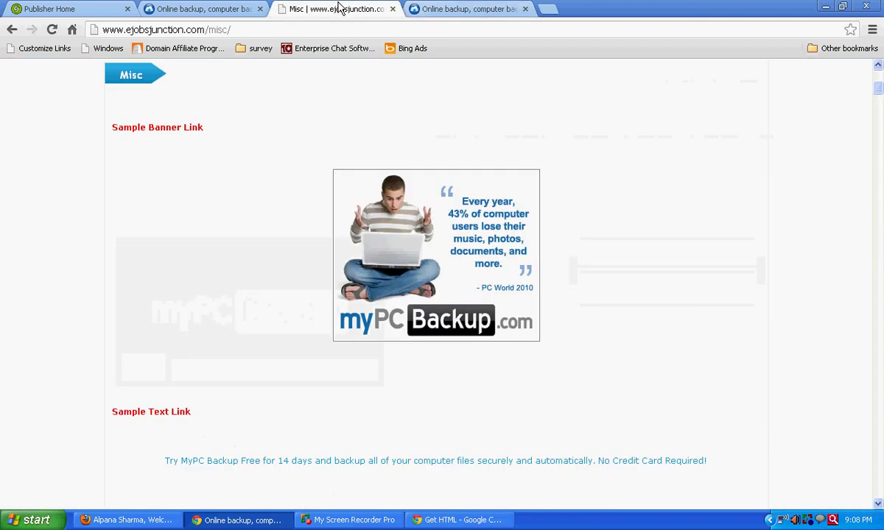
click(210, 9)
click(74, 8)
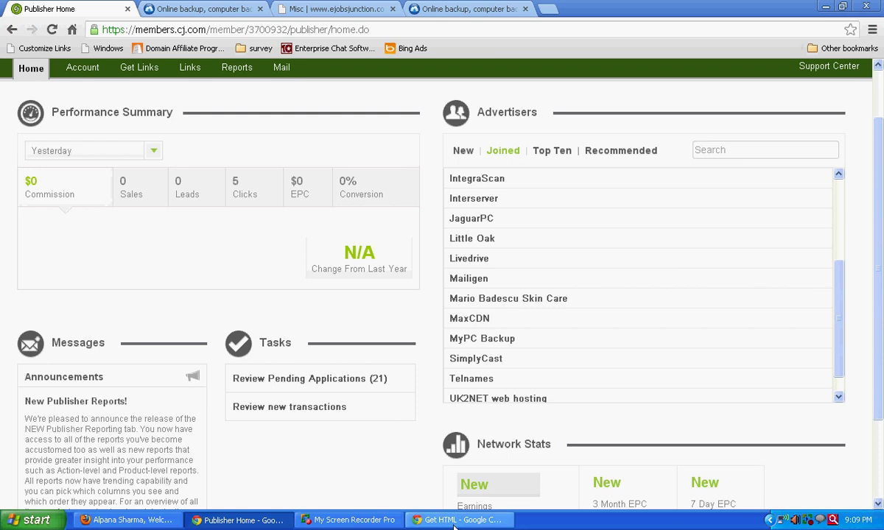
scroll(515, 363, down, 1)
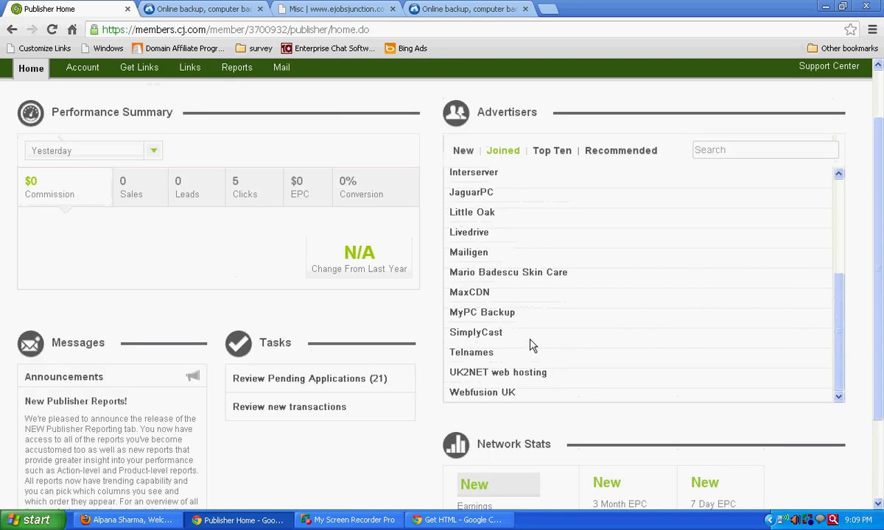
- Open MyPC Backup's text links, ticking and then unticking link 10892627
click(496, 315)
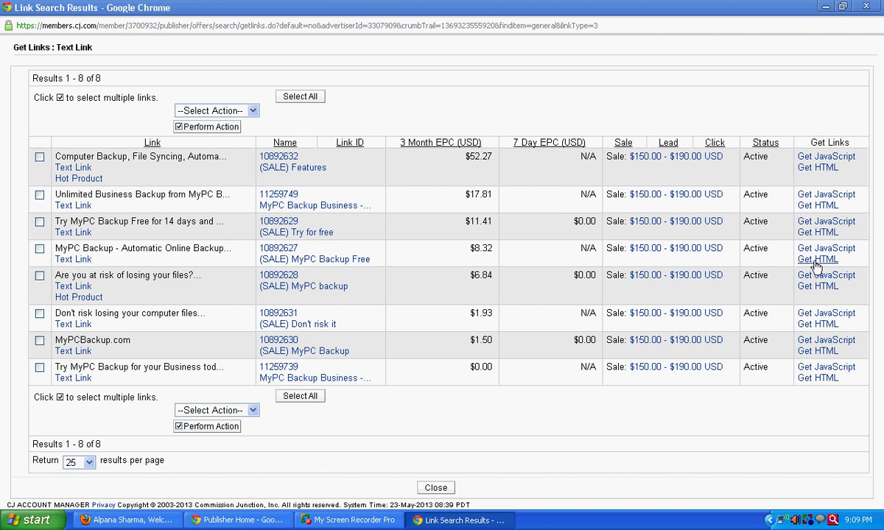
click(40, 249)
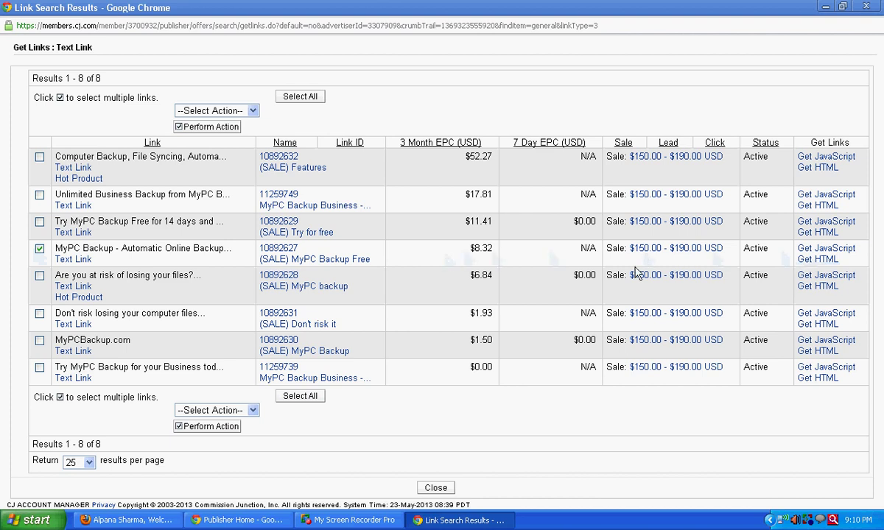
click(40, 249)
- Check the Misc page, then tick the free 14-day trial text link 10892629
click(235, 520)
click(317, 8)
scroll(189, 295, down, 2)
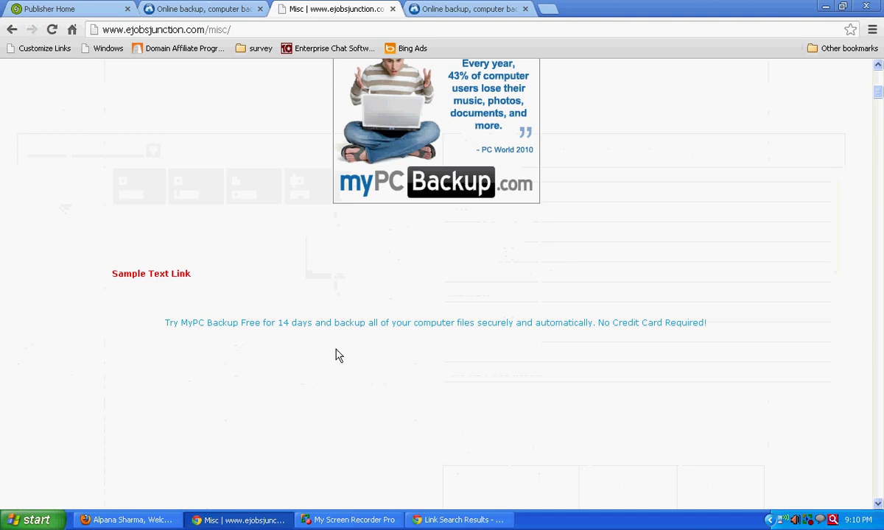
click(434, 522)
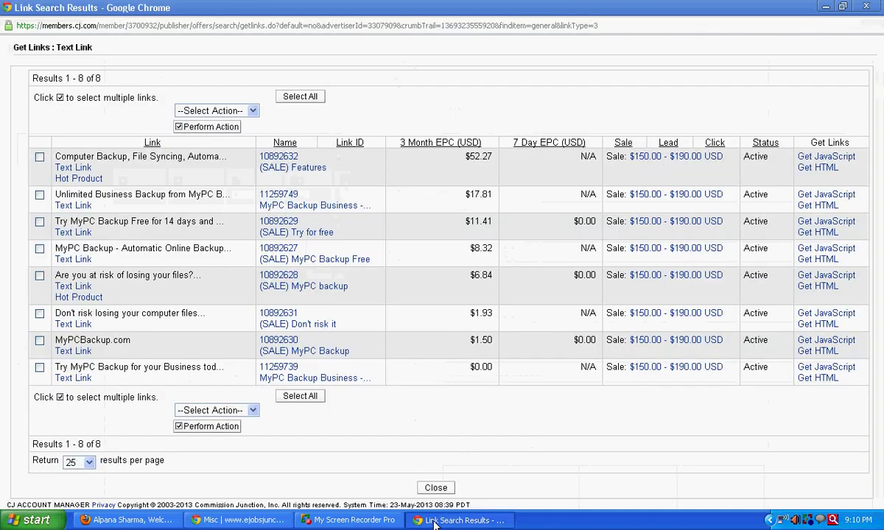
click(40, 221)
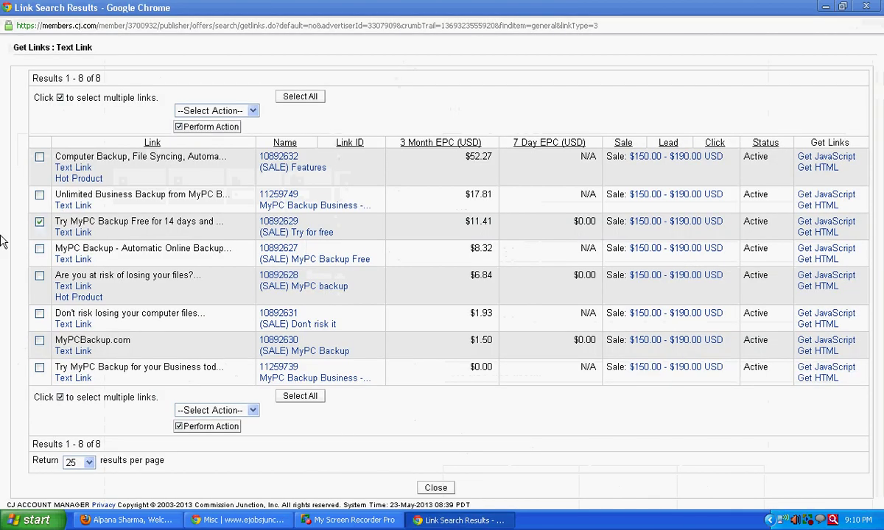
- Generate and highlight the HTML code for text link 10892629, glancing at the Misc page
click(806, 232)
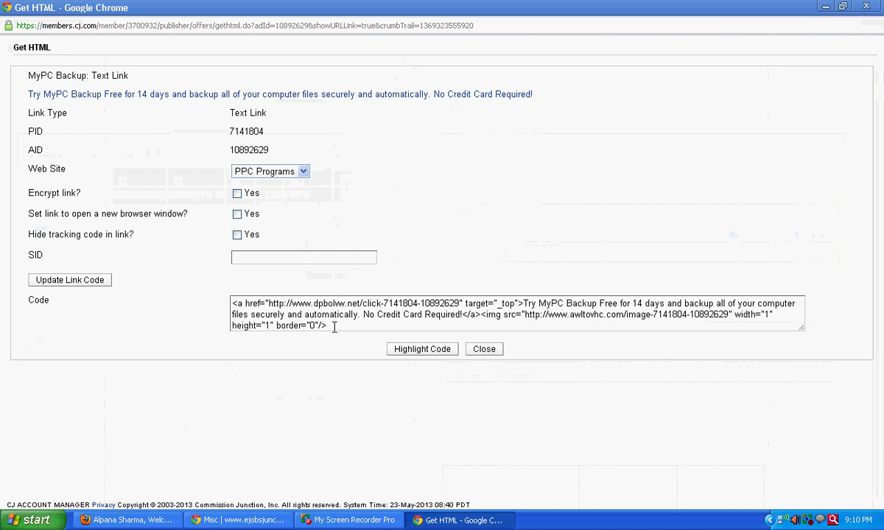
click(417, 354)
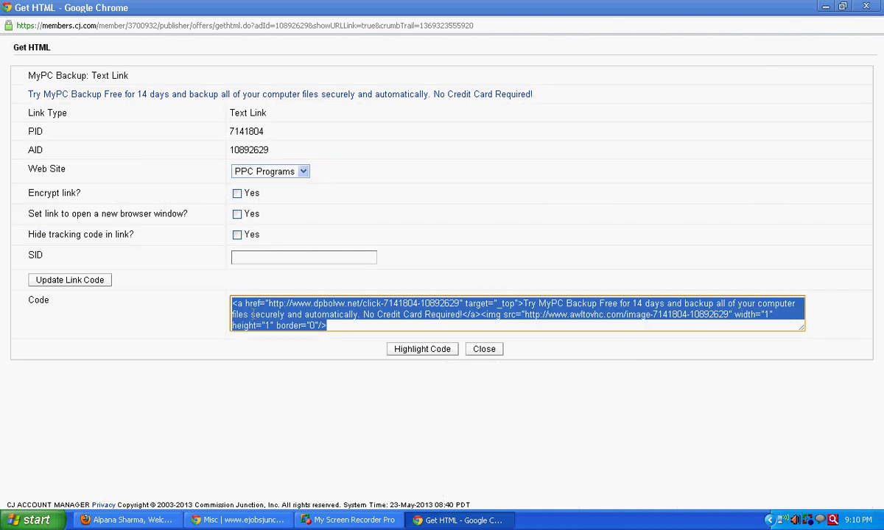
click(221, 520)
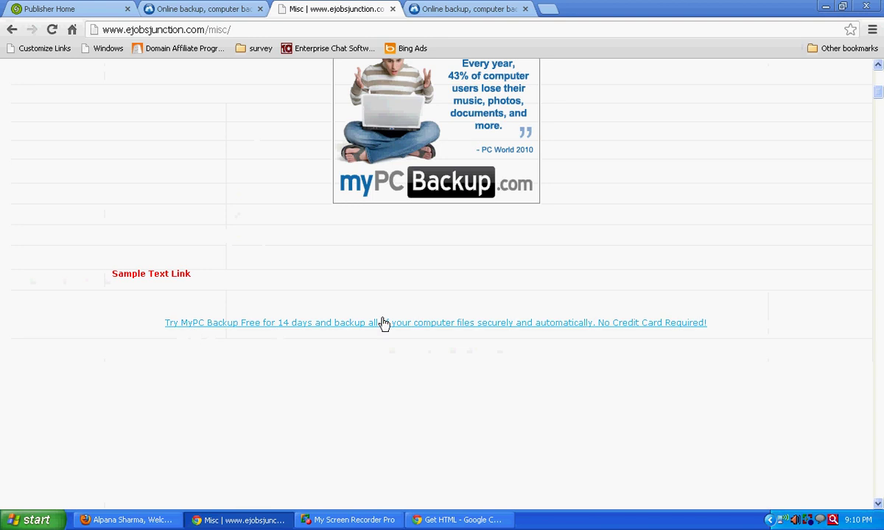
click(425, 520)
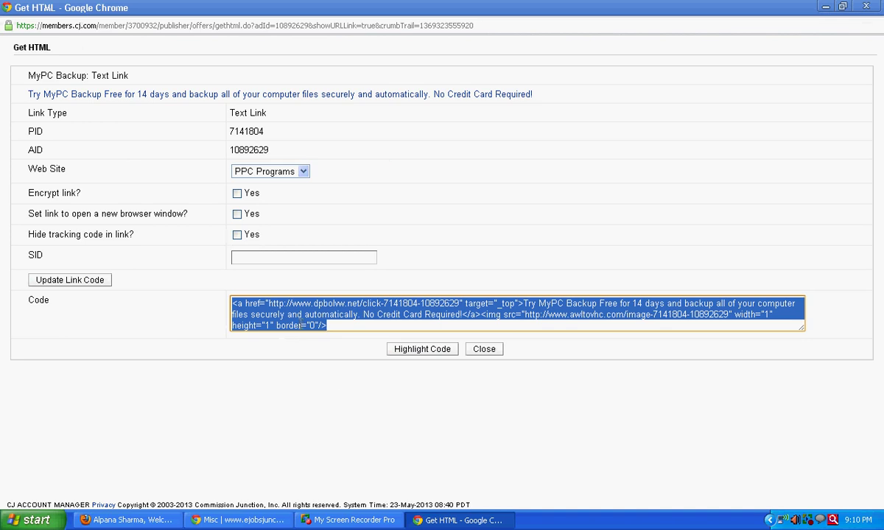
- Try selecting just the tracking URL inside the trial-link code
click(275, 299)
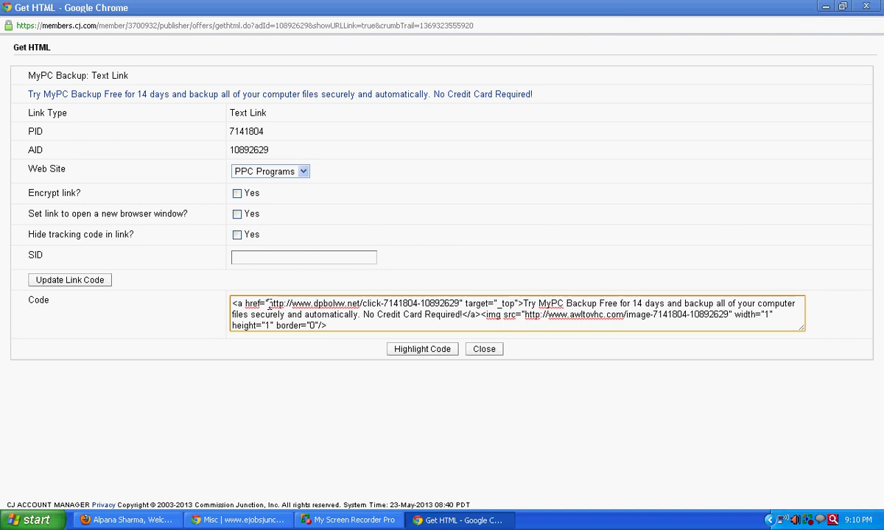
drag(268, 304, 461, 304)
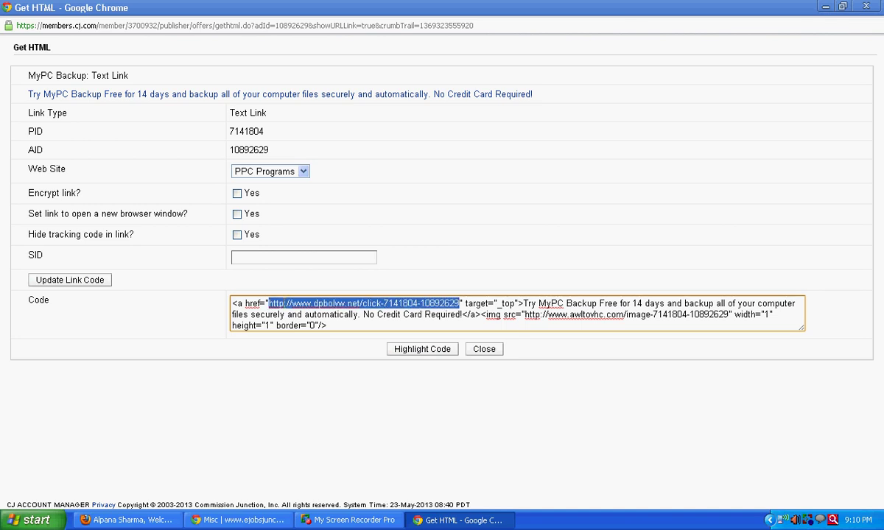
click(270, 303)
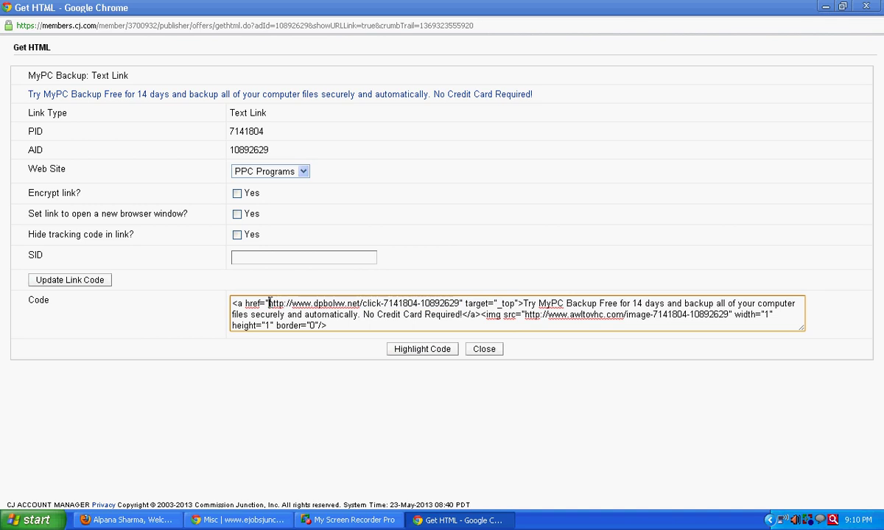
drag(269, 304, 461, 302)
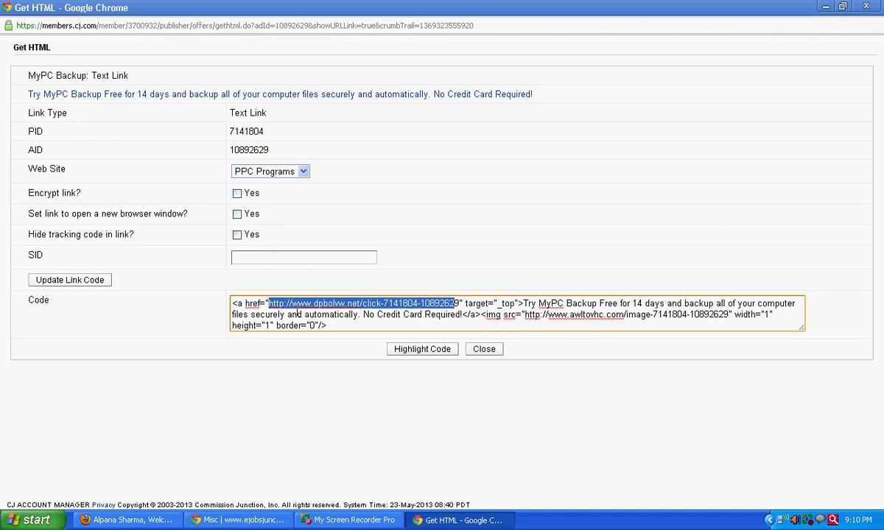
click(270, 304)
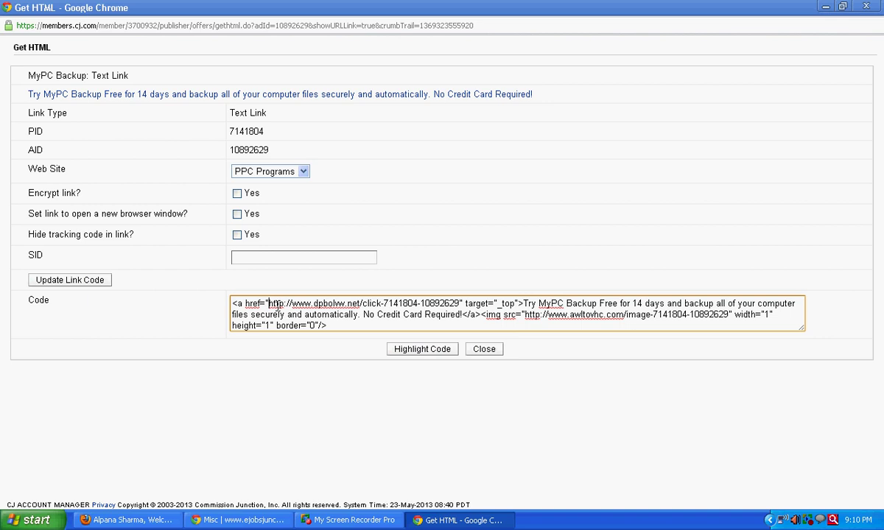
- Copy the entire 14-day trial text-link code to the clipboard
drag(352, 326, 208, 296)
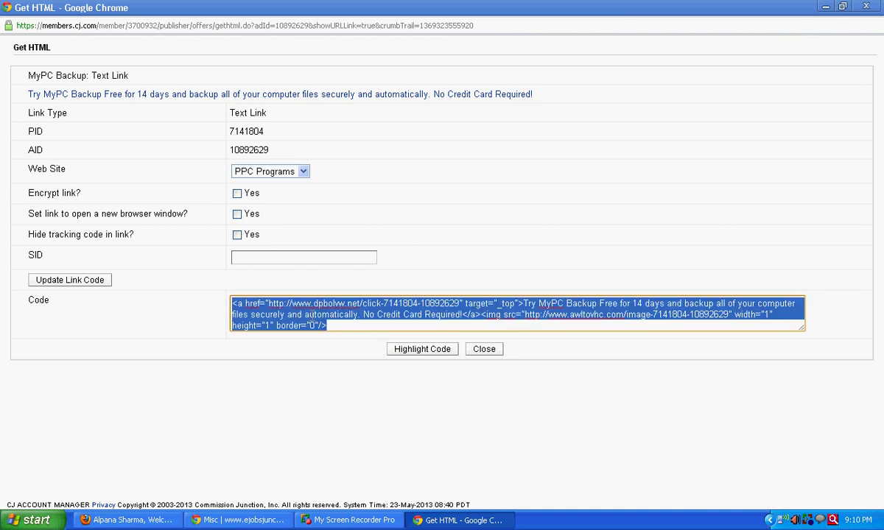
right_click(312, 309)
click(339, 120)
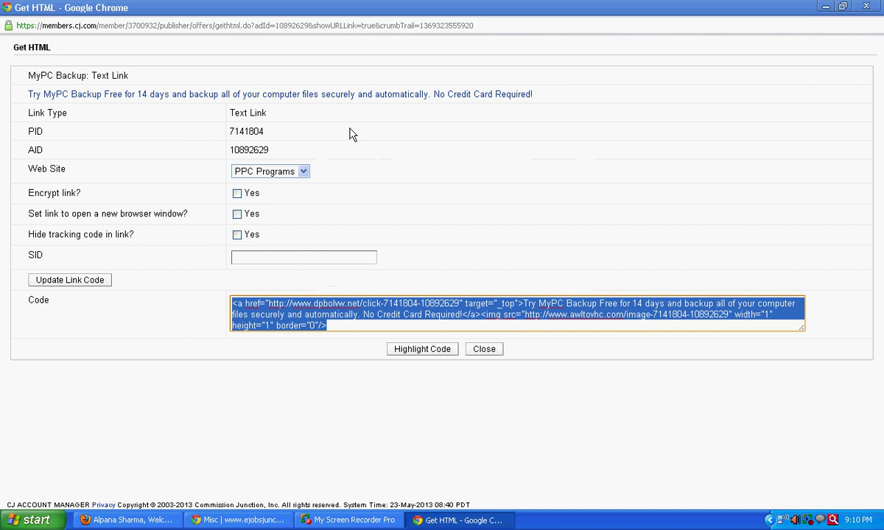
click(29, 520)
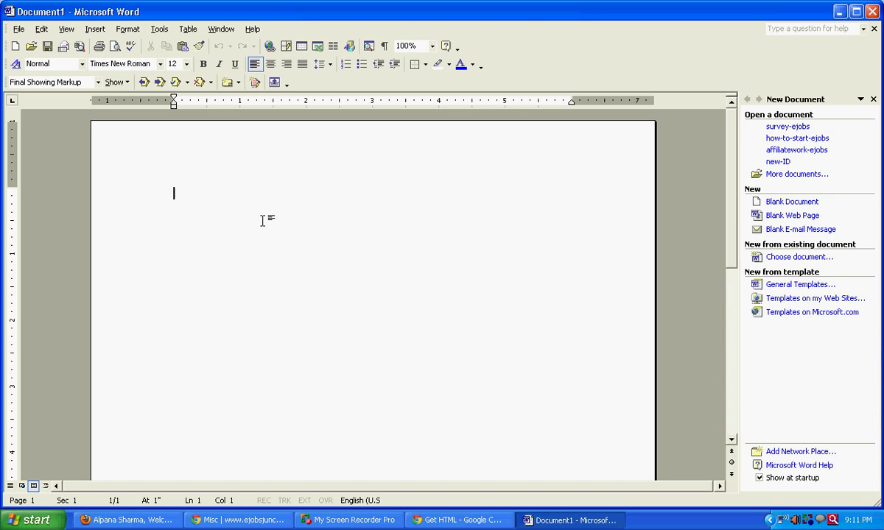
- Paste the trial-link code into the blank Word document and enlarge it to 16 pt
right_click(262, 221)
click(310, 264)
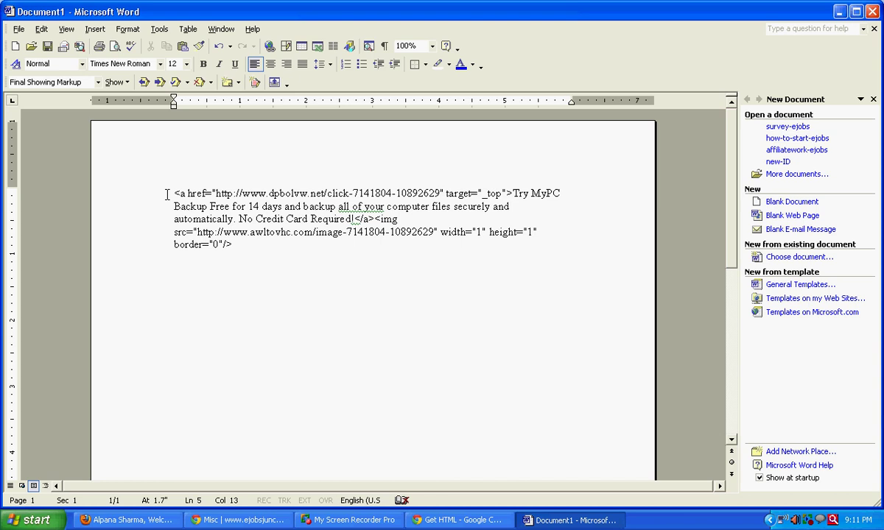
key(ctrl+a)
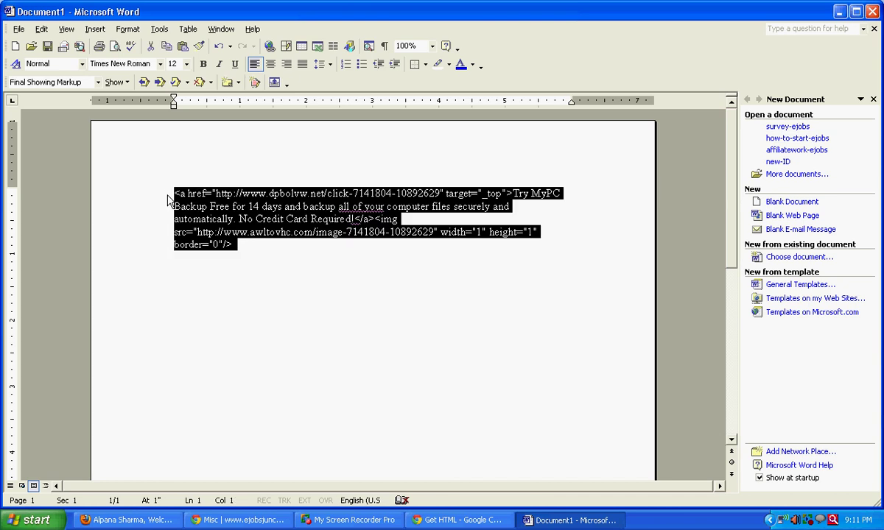
key(ctrl+shift+period)
key(ctrl+shift+period)
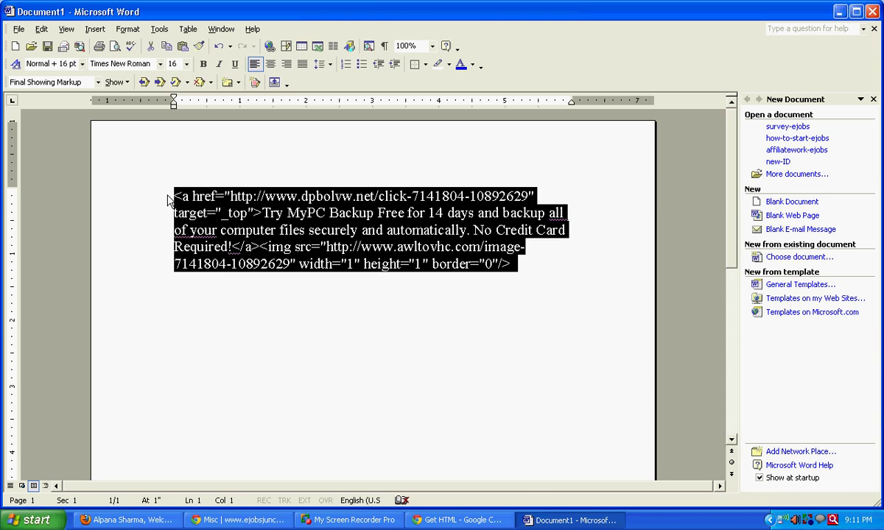
click(178, 280)
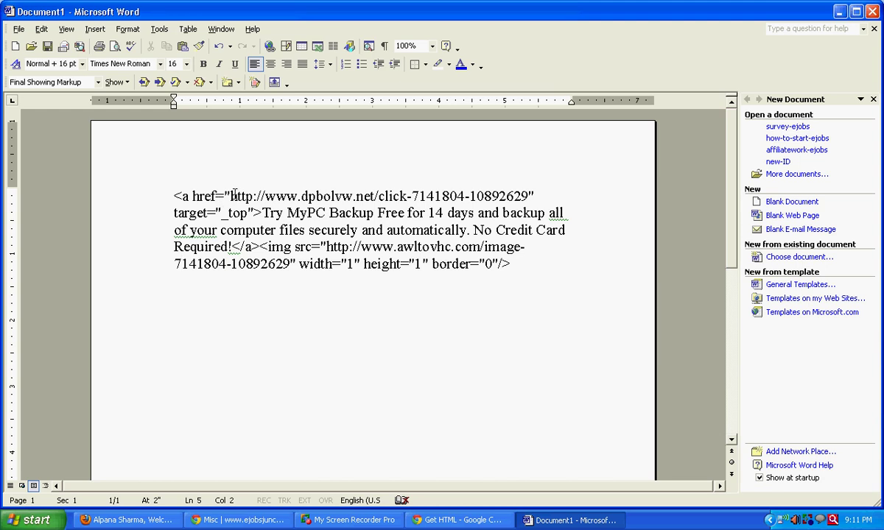
drag(230, 196, 511, 195)
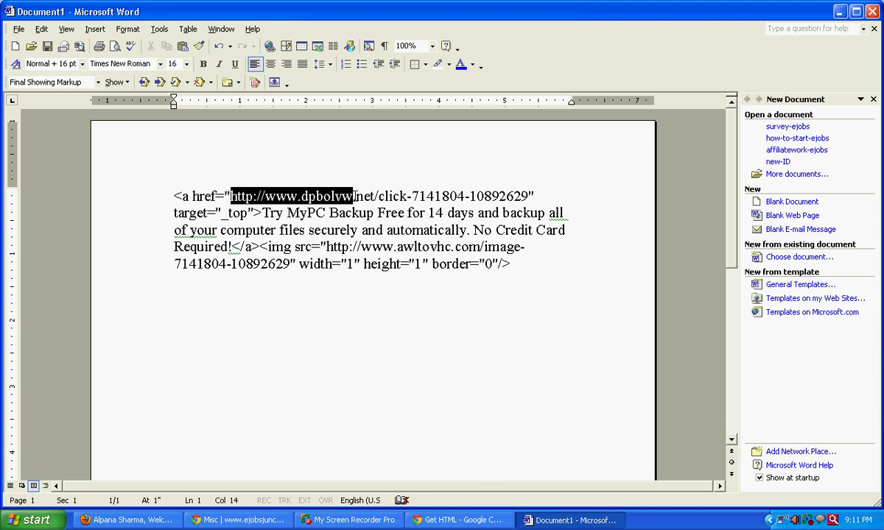
right_click(423, 198)
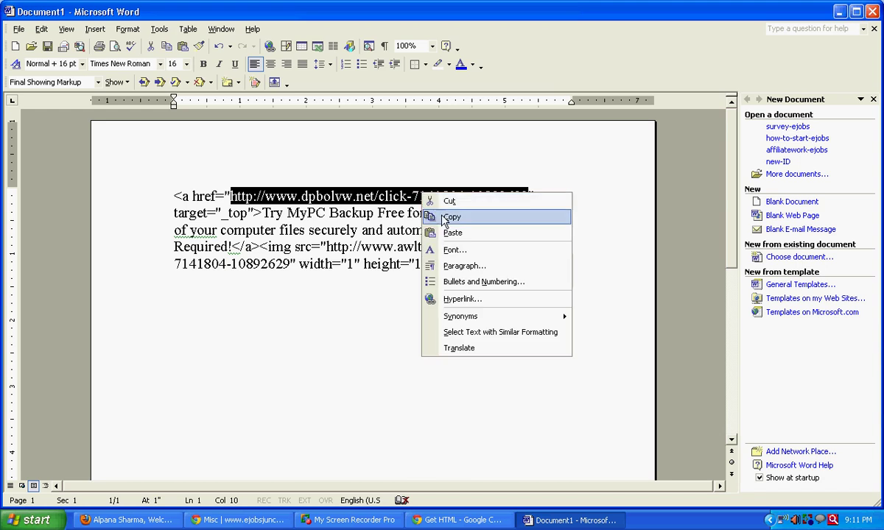
click(449, 216)
- Load the copied tracking URL in a new Chrome tab, confirming it redirects to mypcbackup.com
click(228, 519)
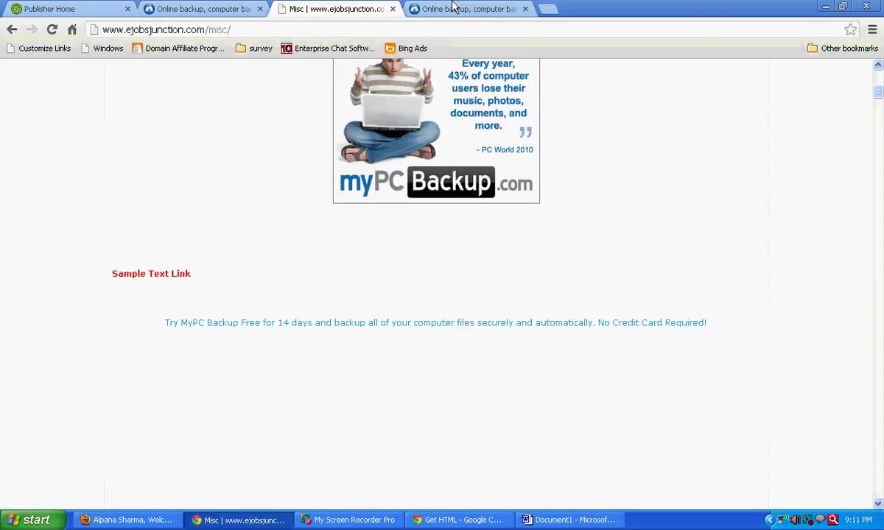
click(547, 9)
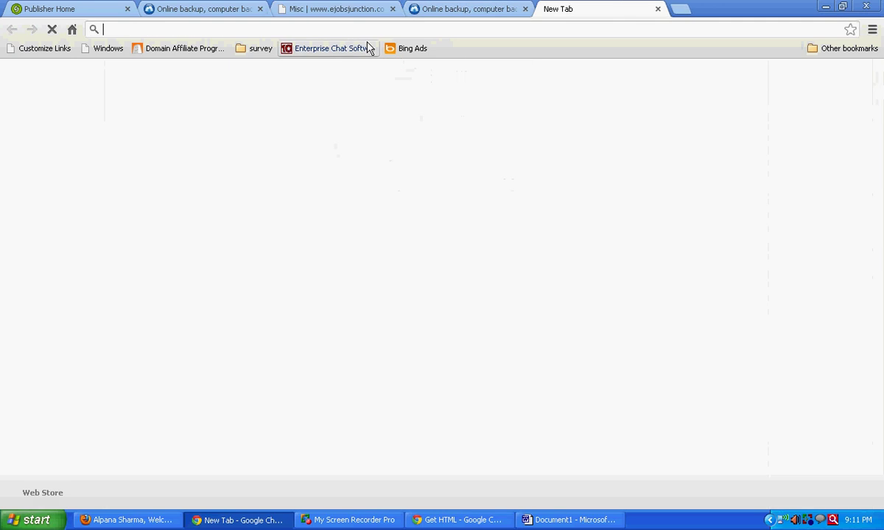
key(ctrl+v)
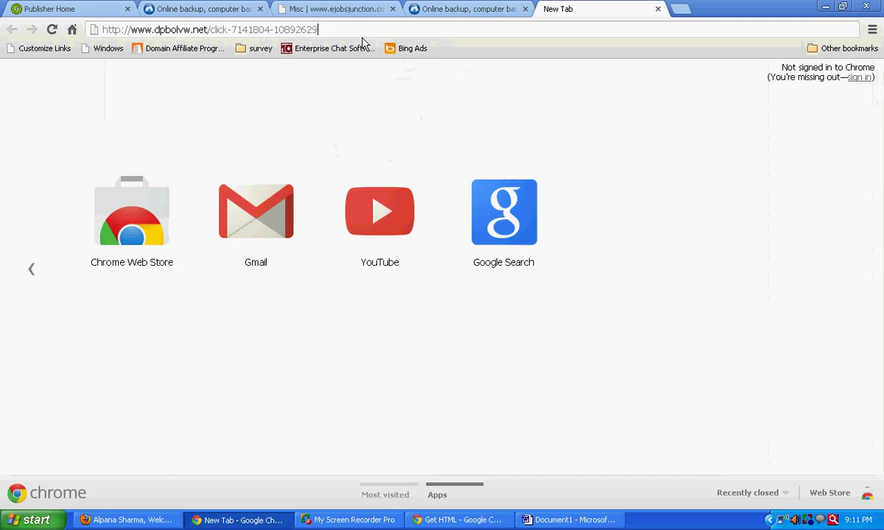
key(Return)
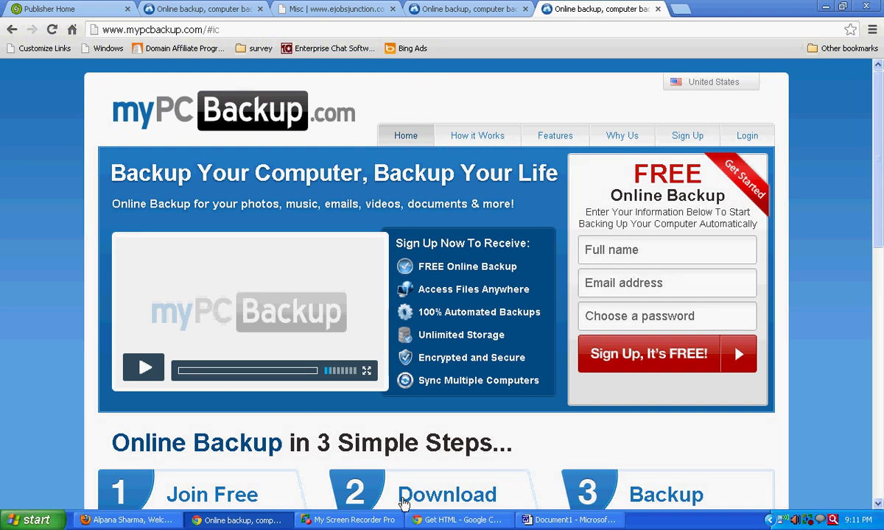
key(alt+Tab)
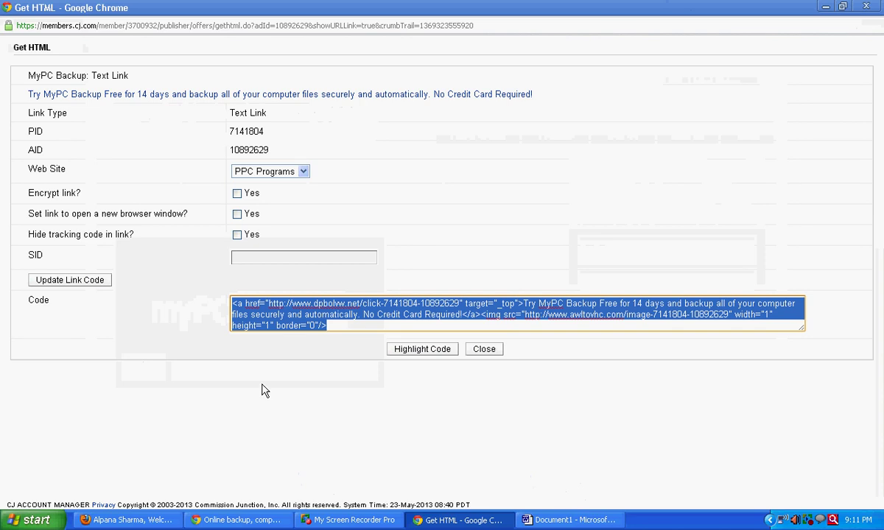
- Close the Get HTML code window and cycle through Chrome's tabs to the ejobsjunction Misc page
click(441, 349)
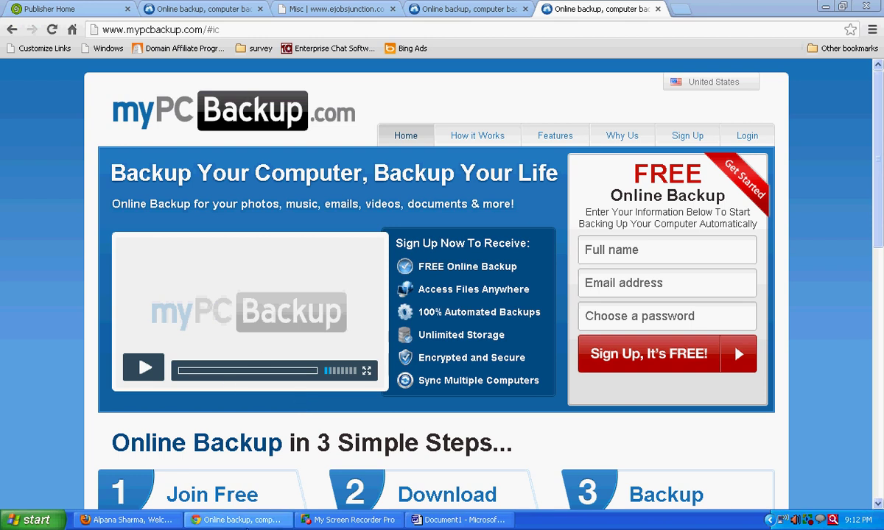
click(247, 520)
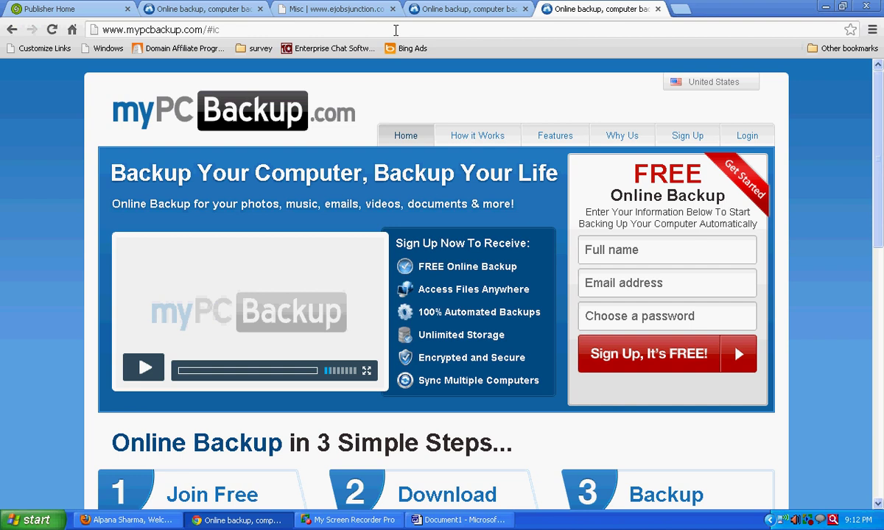
click(464, 7)
click(339, 9)
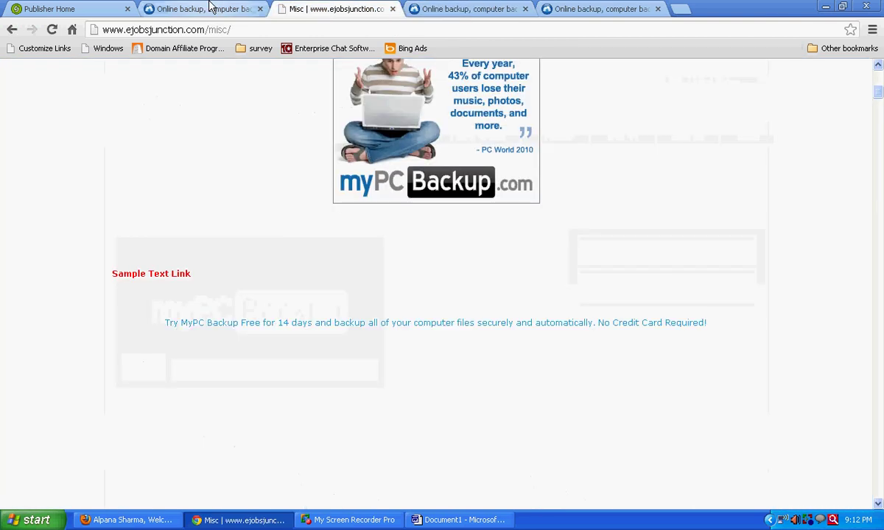
click(207, 9)
click(295, 9)
- Scroll through the Misc page, then return to the CJ Publisher Home tab
scroll(360, 221, up, 2)
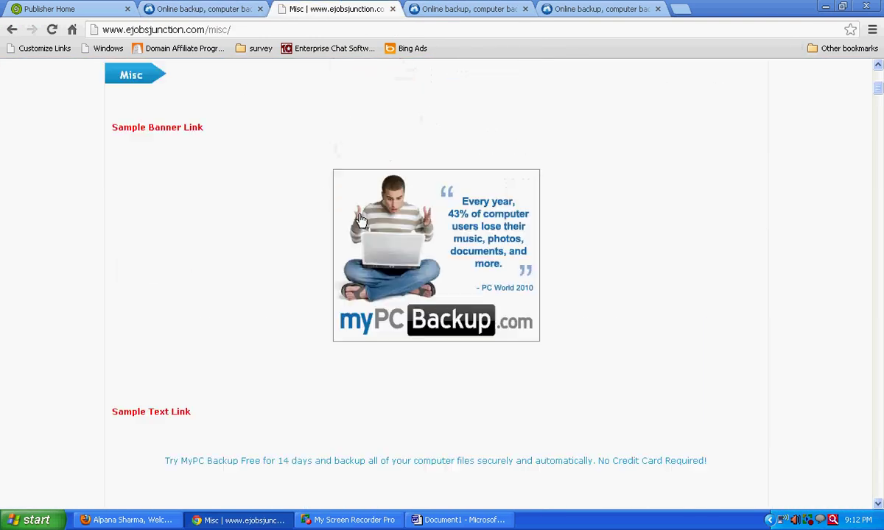
scroll(313, 177, up, 2)
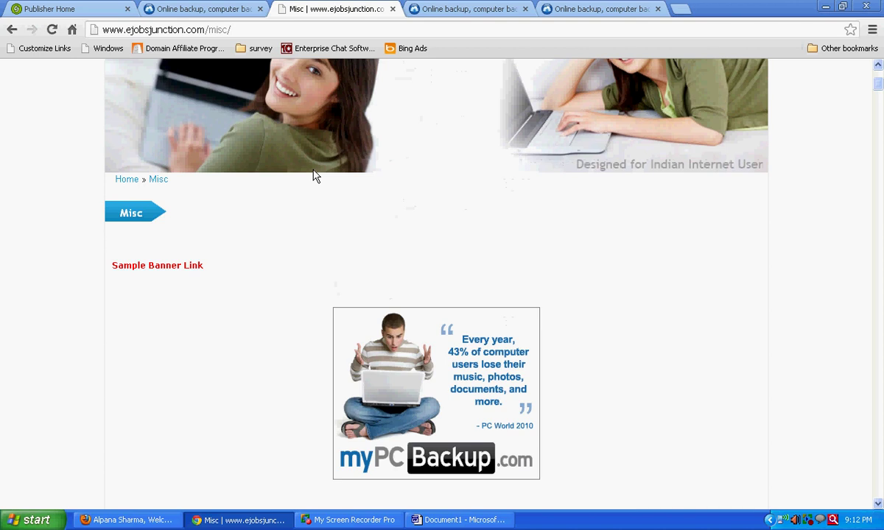
scroll(313, 176, down, 1)
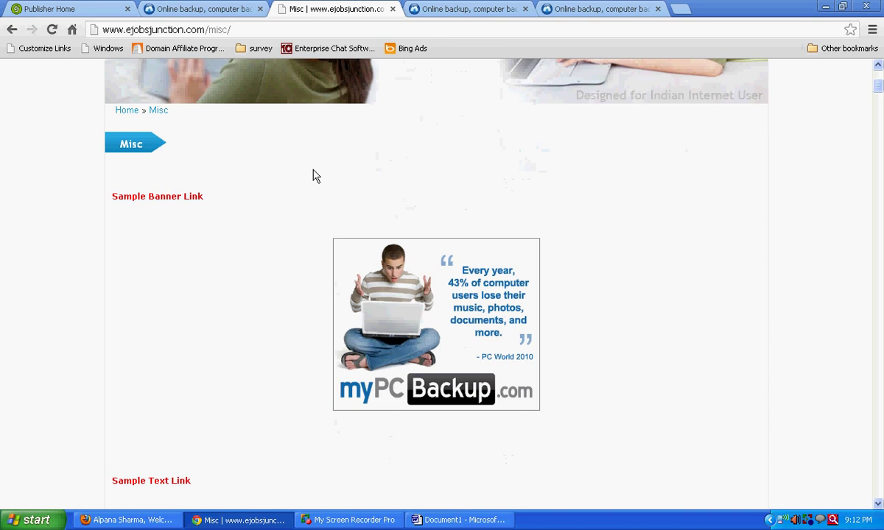
click(73, 7)
click(486, 314)
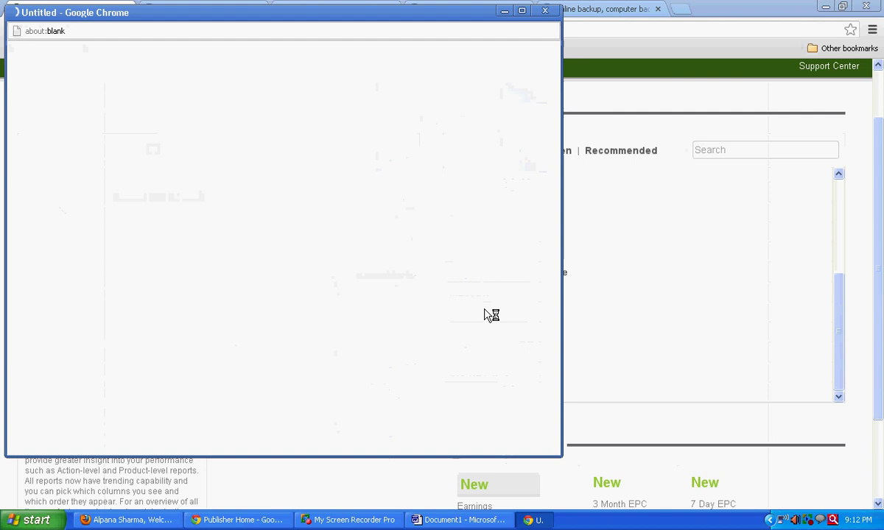
scroll(486, 314, down, 1)
scroll(486, 314, down, 2)
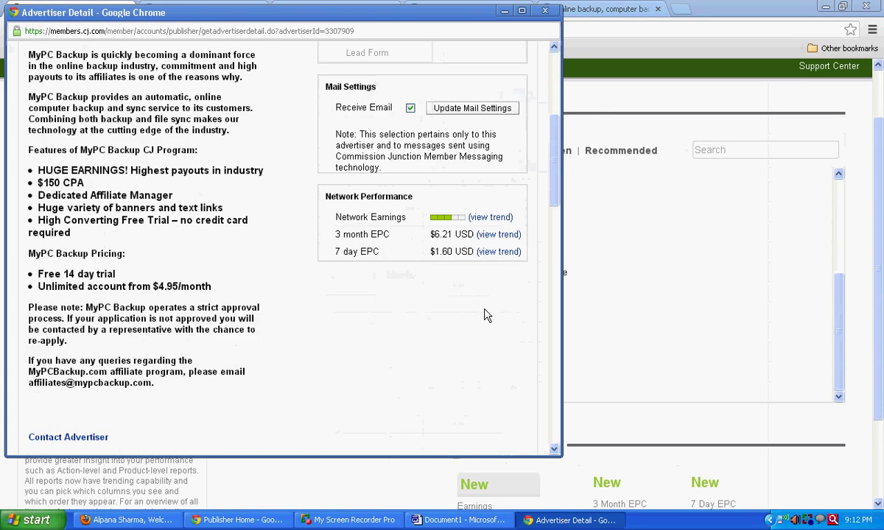
scroll(486, 314, up, 3)
scroll(435, 292, up, 1)
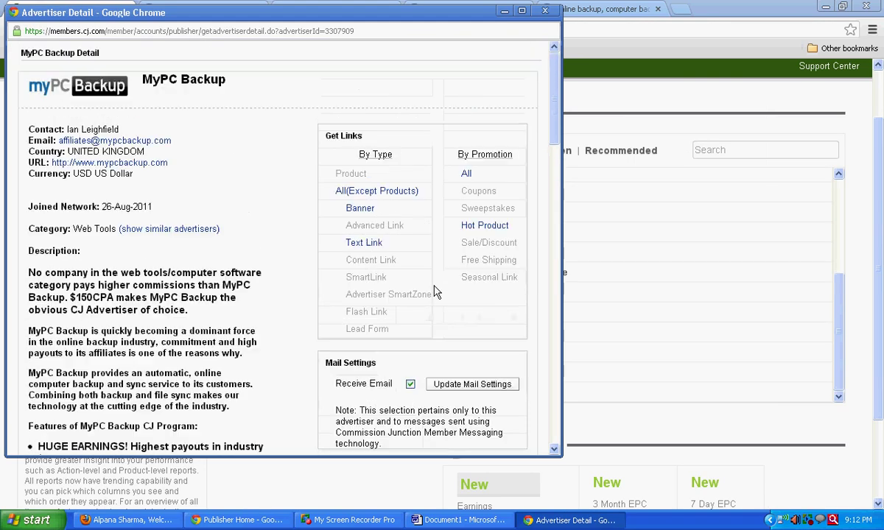
click(544, 10)
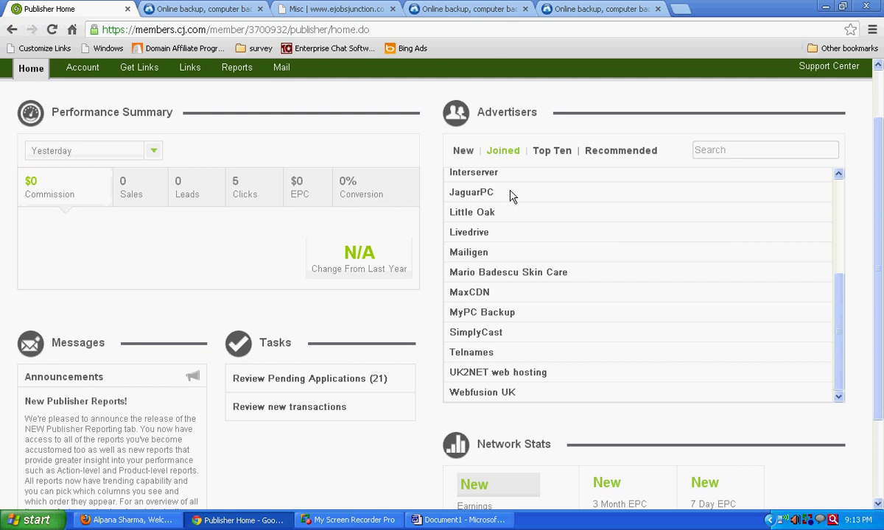
- Bring up the Apply For Merchants tutorial in Firefox and scroll through its CJ flowchart
click(125, 519)
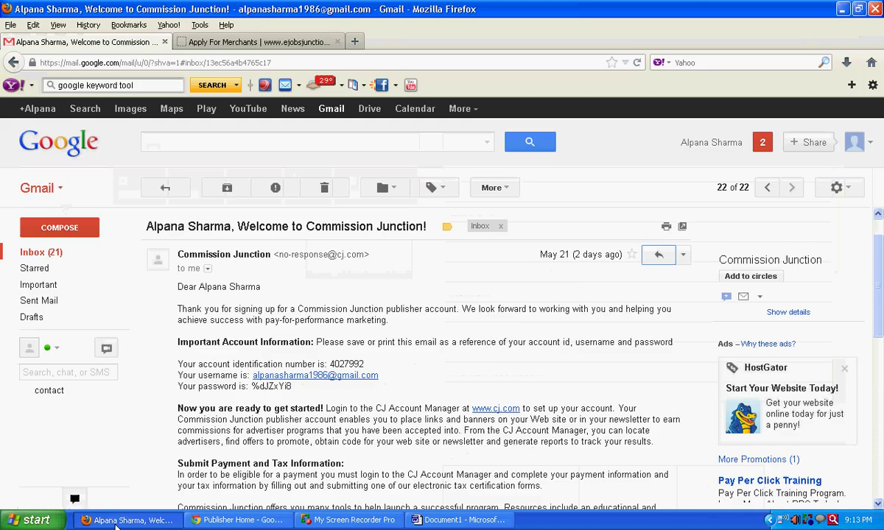
click(221, 42)
scroll(122, 221, up, 15)
scroll(124, 258, up, 6)
scroll(124, 258, up, 6)
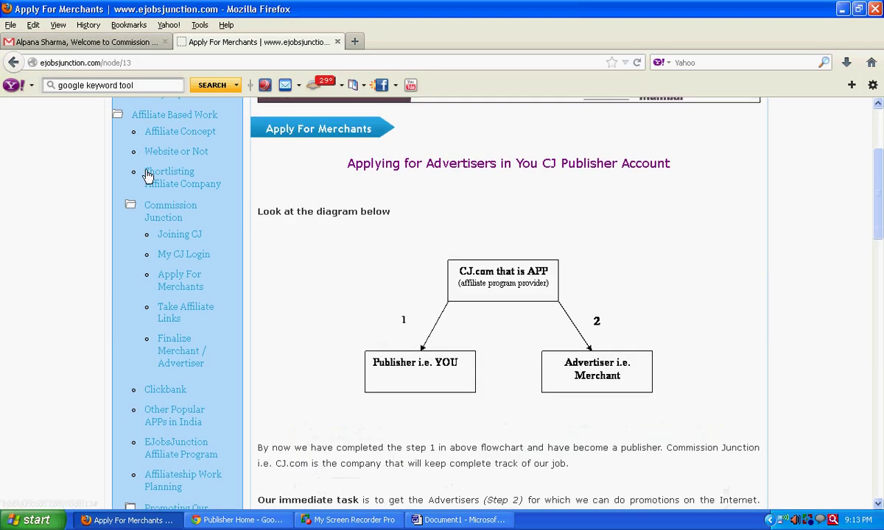
scroll(129, 310, down, 2)
scroll(140, 325, down, 2)
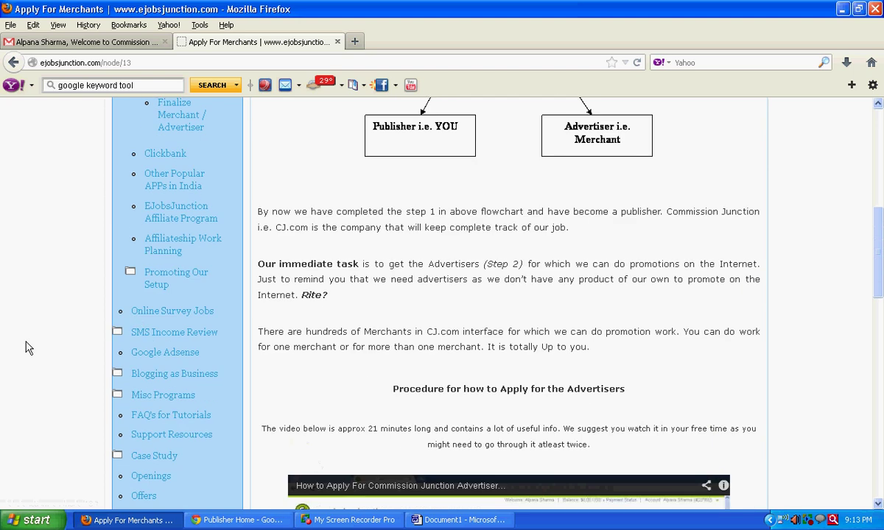
scroll(27, 348, up, 2)
scroll(27, 349, down, 2)
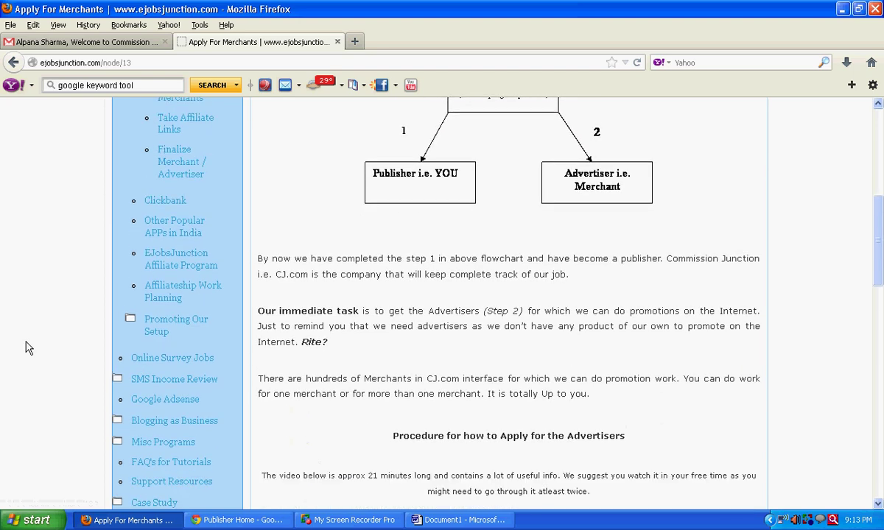
scroll(28, 348, up, 2)
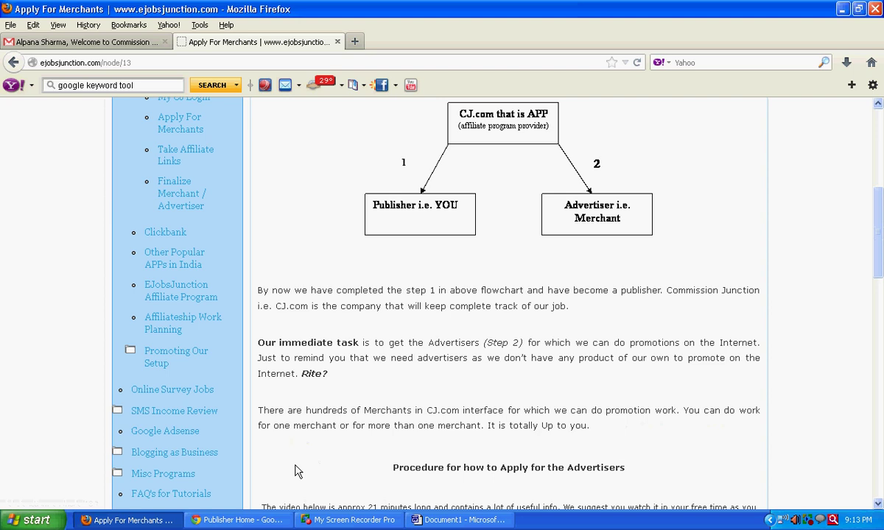
- Scroll the CJ Publisher Home page in Chrome, then go back to the Firefox tutorial
click(242, 521)
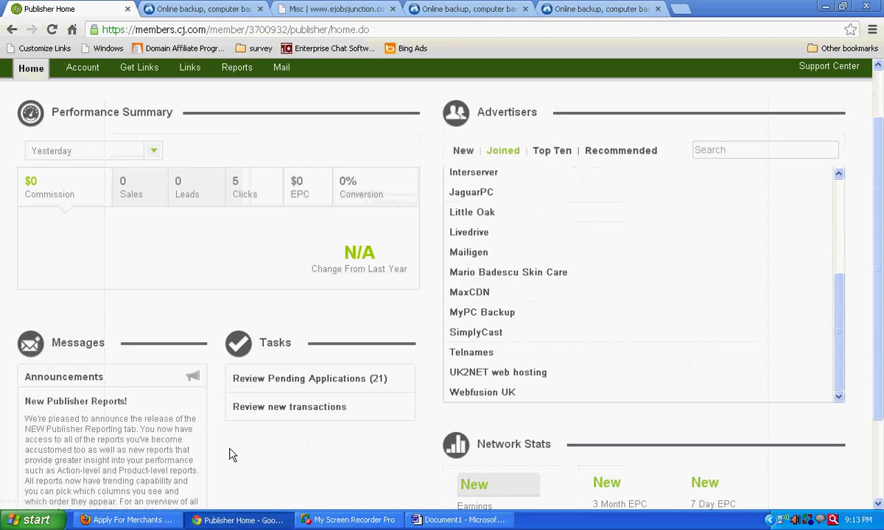
scroll(235, 382, down, 1)
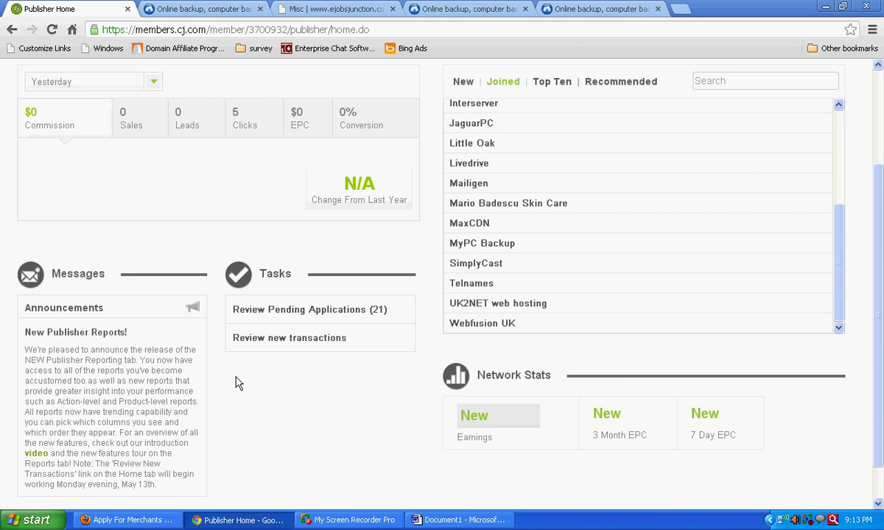
key(alt+Tab)
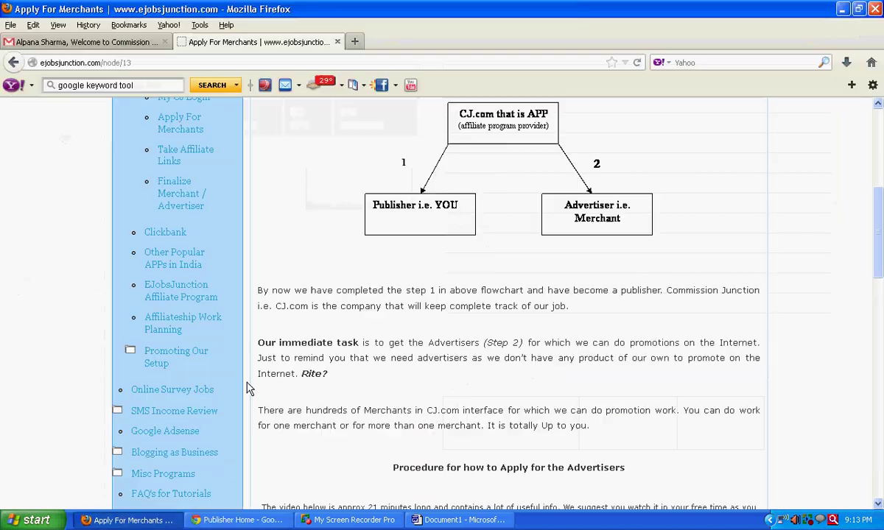
scroll(249, 386, up, 2)
scroll(290, 341, up, 5)
- Open eJobsJunction's Members Area Home and scroll to its three getting-started instructions
click(163, 242)
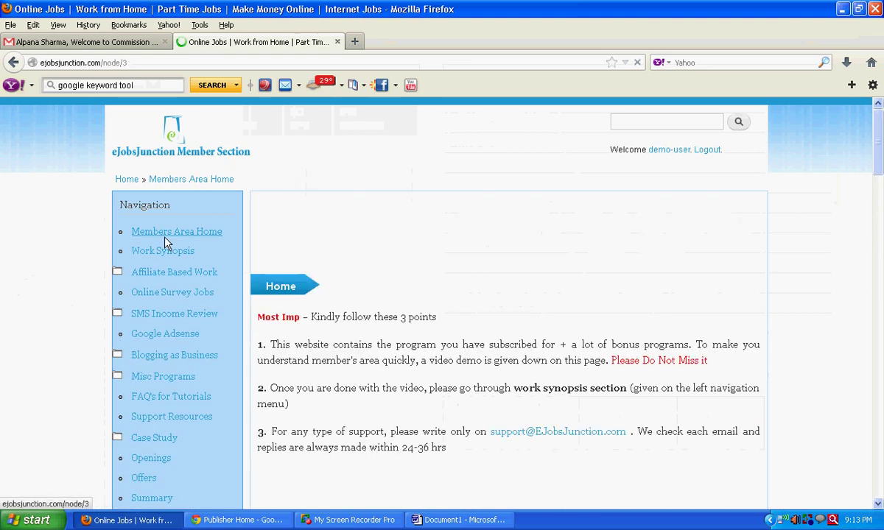
scroll(463, 389, down, 2)
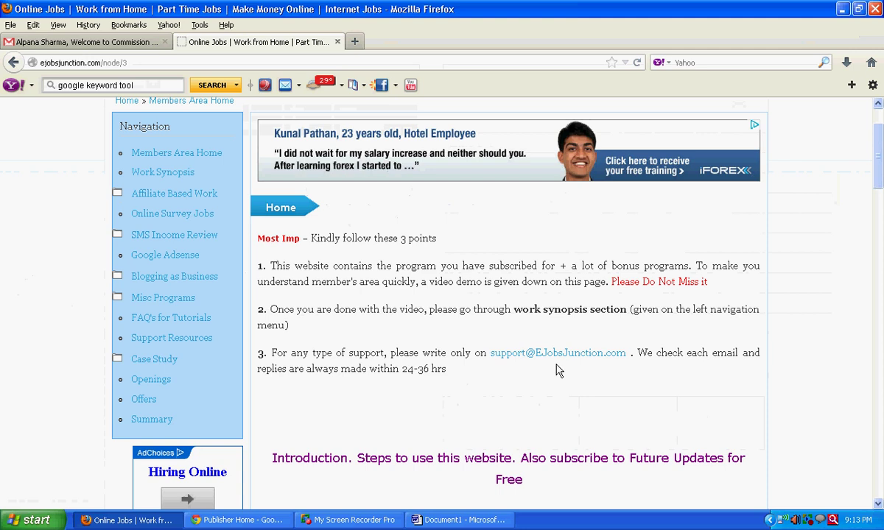